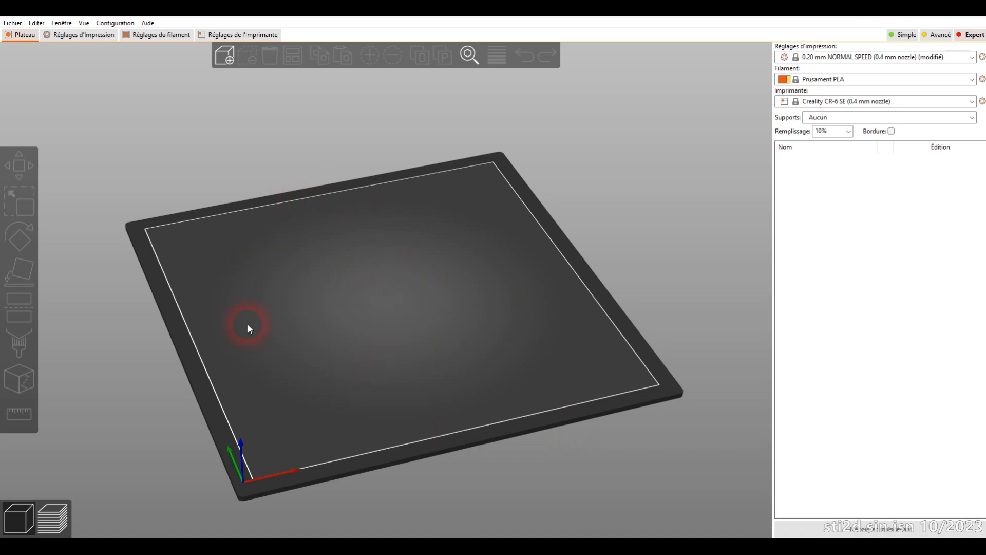
Add the cone.stl shape from the shape gallery to the print bed
{"action": "right_click_drag", "start_coordinate": [392, 289], "coordinate": [391, 290]}
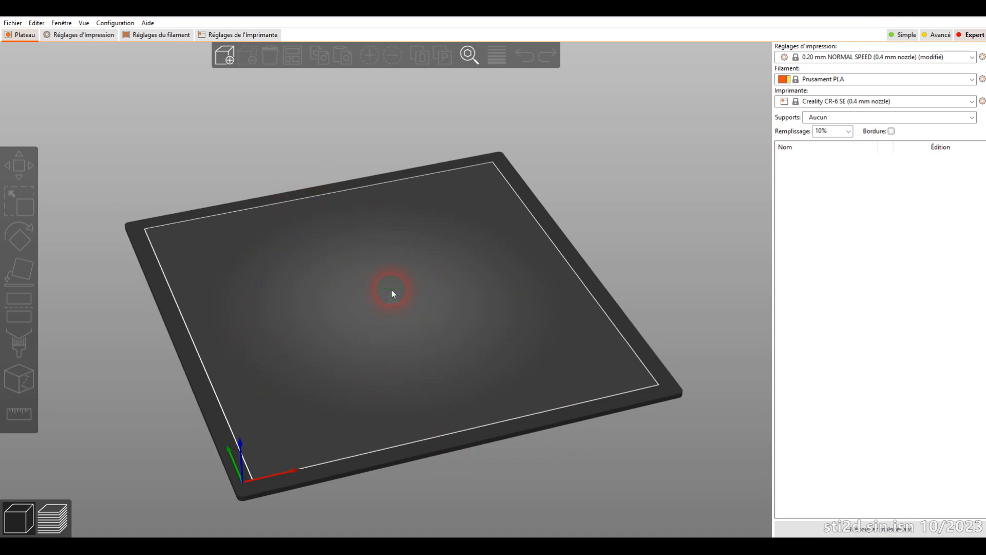
{"action": "right_click", "coordinate": [363, 286]}
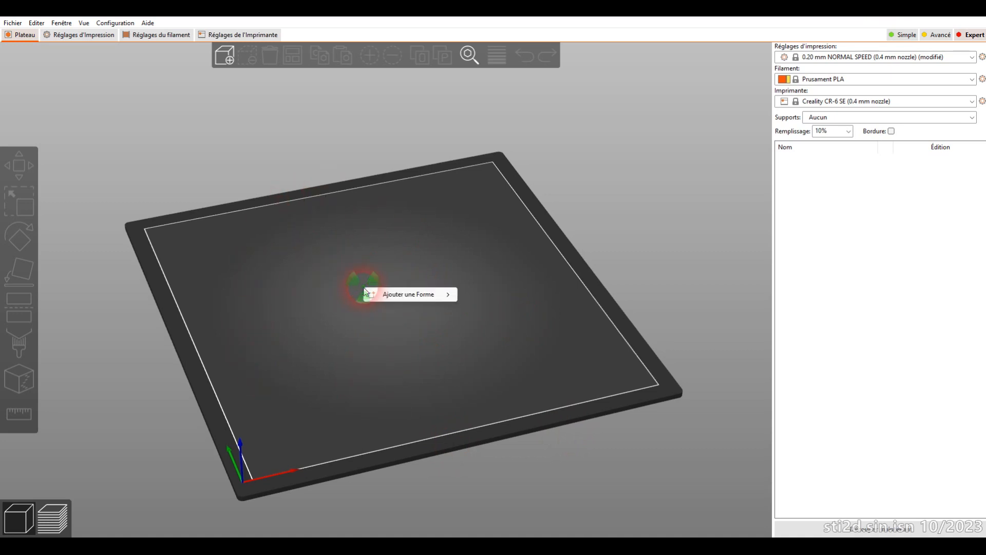
{"action": "mouse_move", "coordinate": [427, 297]}
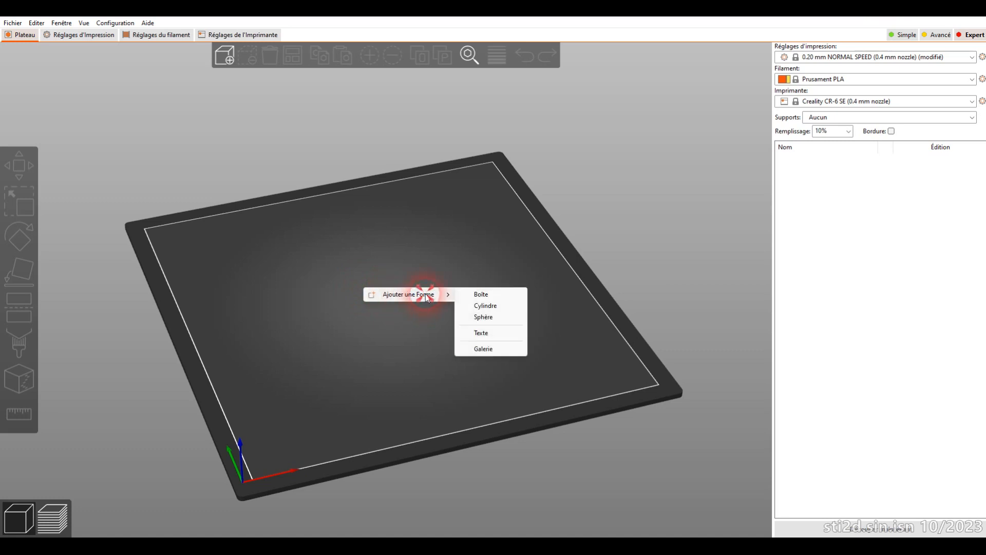
{"action": "left_click", "coordinate": [485, 349]}
{"action": "scroll", "coordinate": [539, 288], "scroll_direction": "up", "scroll_amount": 3}
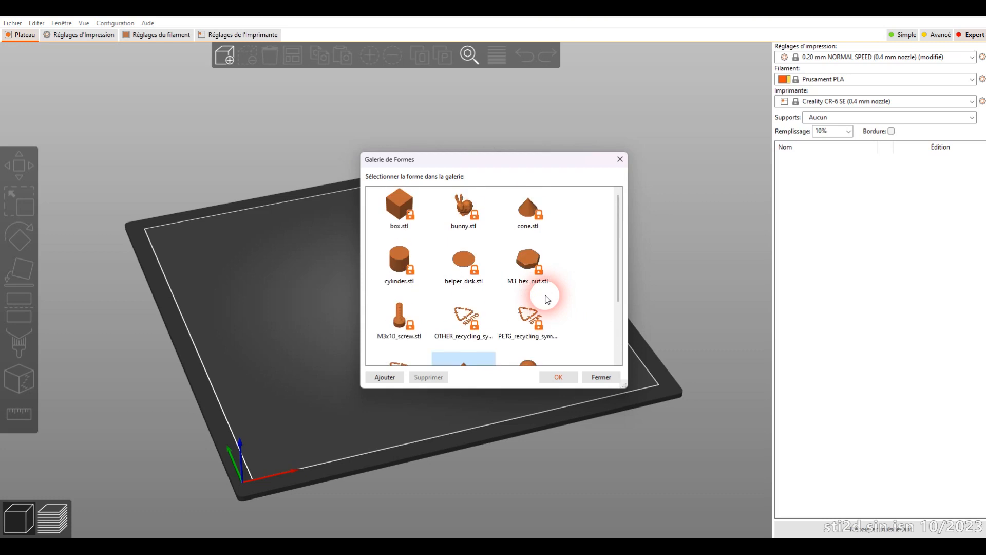
{"action": "left_click", "coordinate": [530, 217]}
{"action": "double_click", "coordinate": [530, 217]}
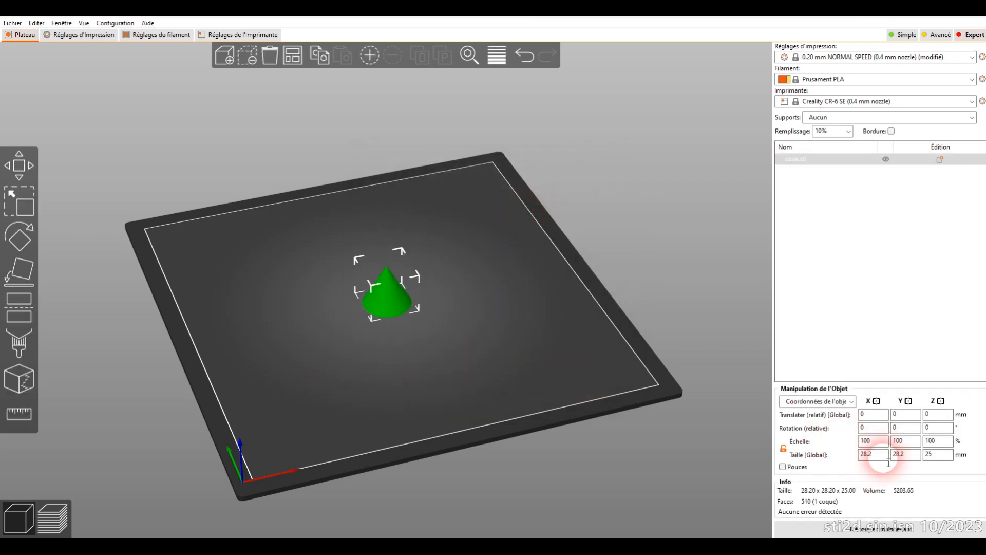
Set the cone's size to 45 mm in X, 45 mm in Y and 40 mm in Z
{"action": "left_click", "coordinate": [868, 454]}
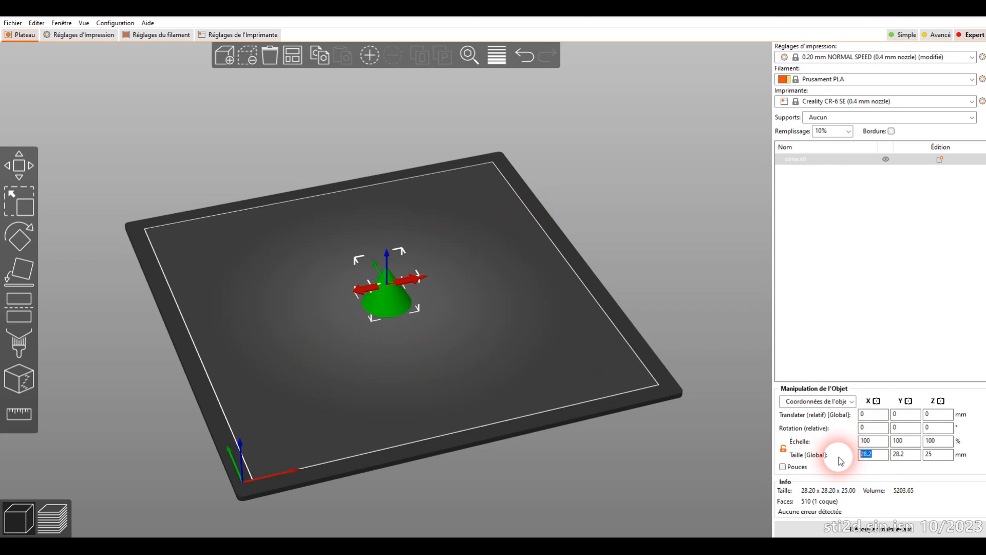
{"action": "type", "text": "45"}
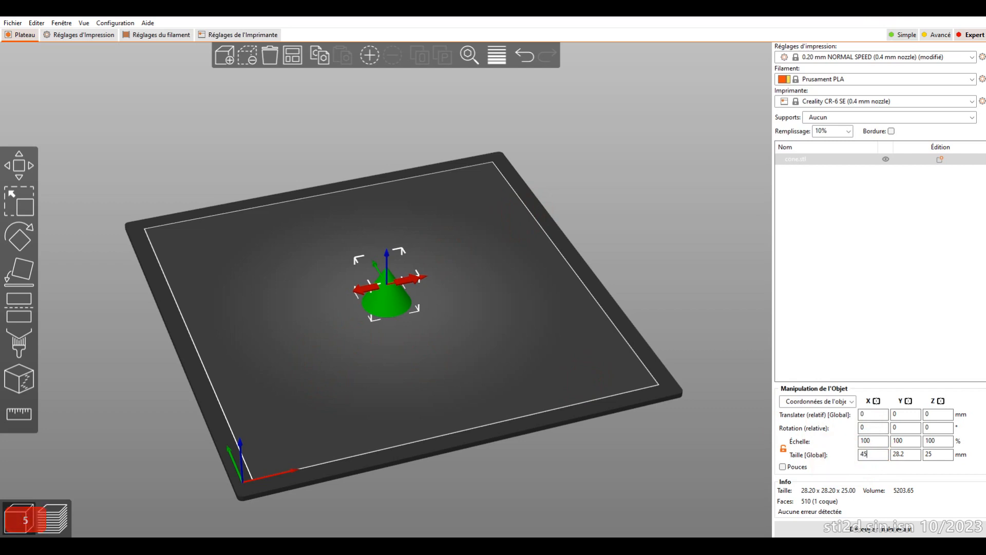
{"action": "key", "text": "Tab"}
{"action": "type", "text": "45"}
{"action": "key", "text": "Tab"}
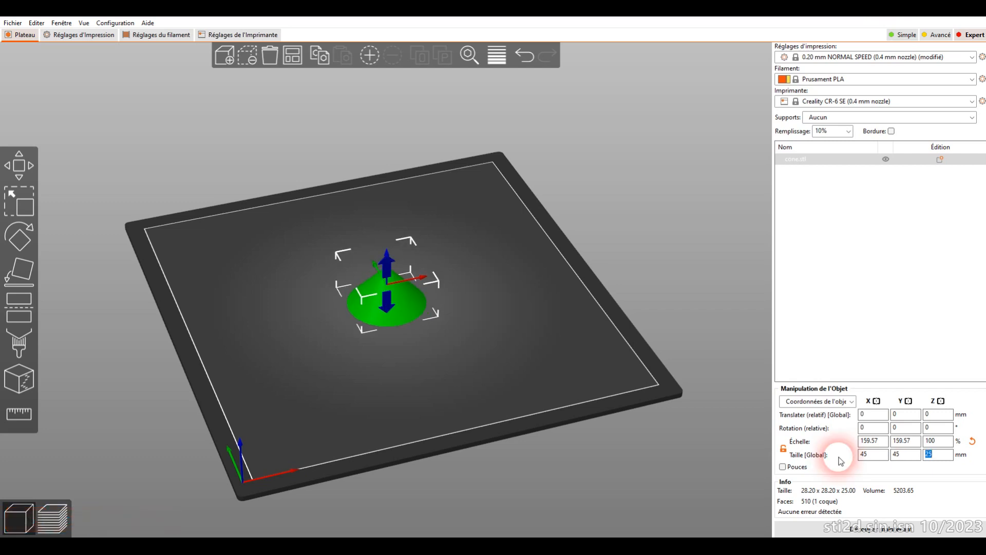
{"action": "type", "text": "40"}
{"action": "key", "text": "Return"}
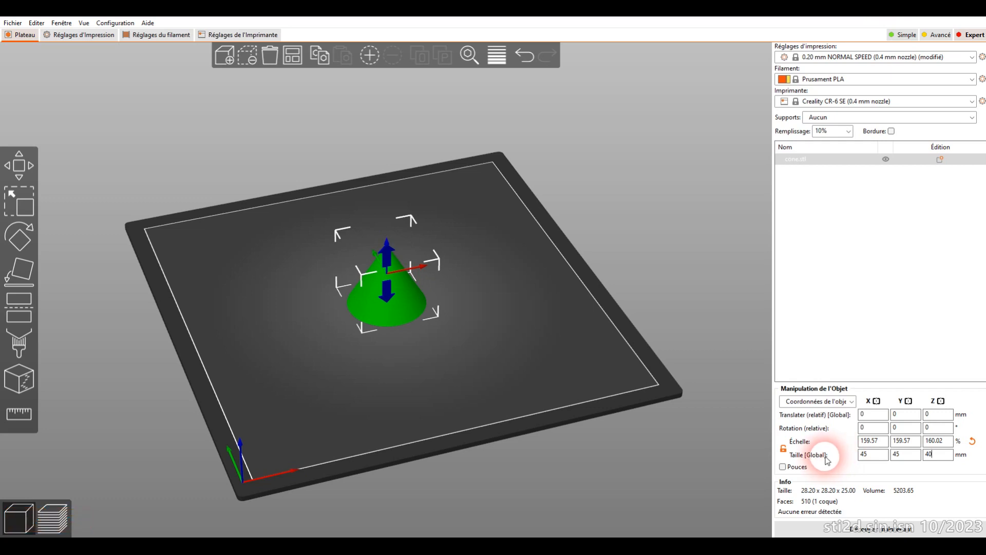
Check the cone's position in global coordinates and return to object coordinates
{"action": "left_click", "coordinate": [842, 402]}
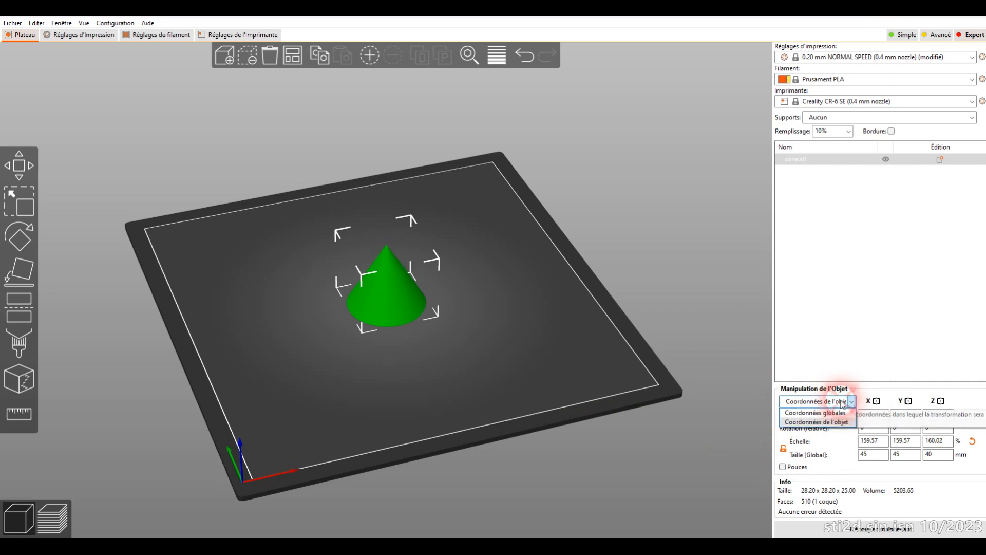
{"action": "left_click", "coordinate": [815, 413]}
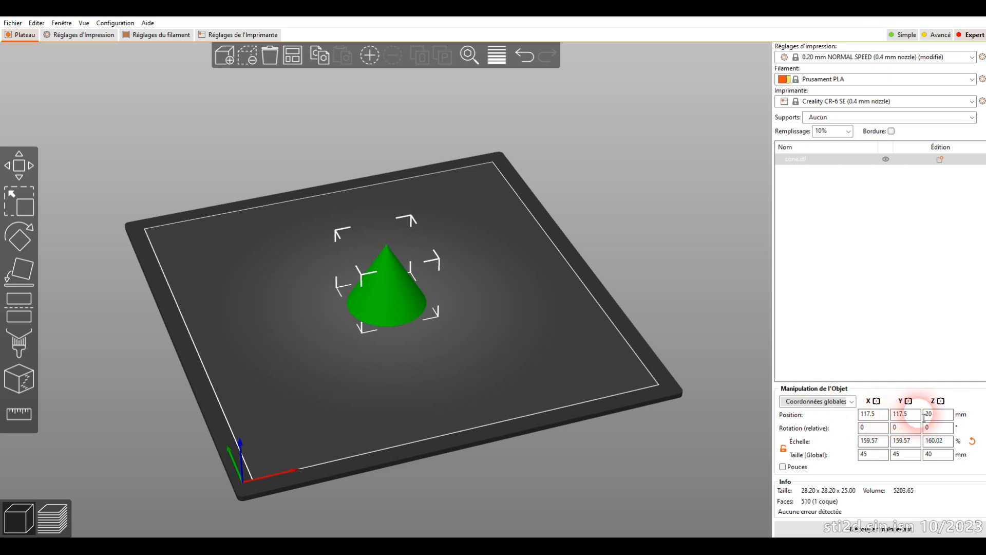
{"action": "left_click_drag", "start_coordinate": [193, 462], "coordinate": [439, 434]}
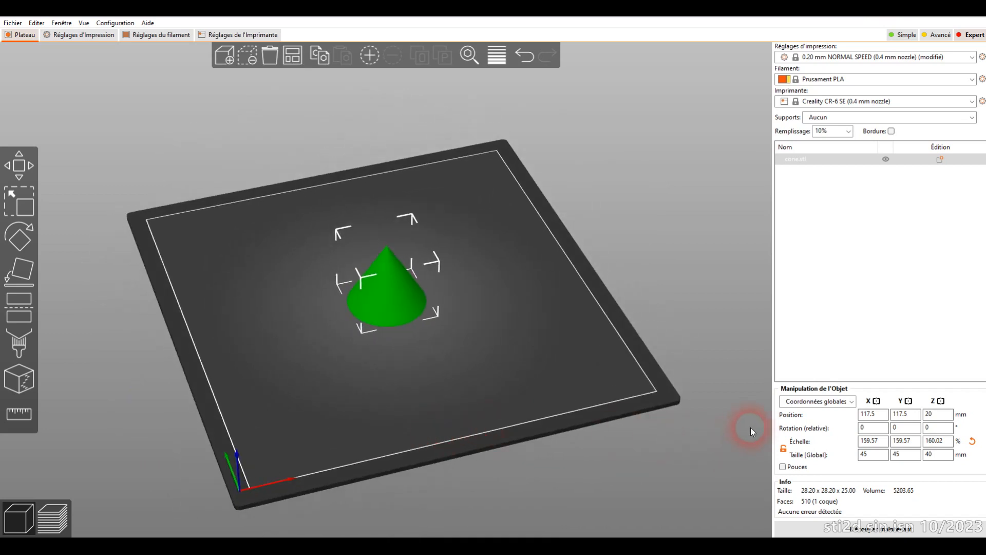
{"action": "left_click", "coordinate": [812, 402]}
{"action": "left_click", "coordinate": [799, 421]}
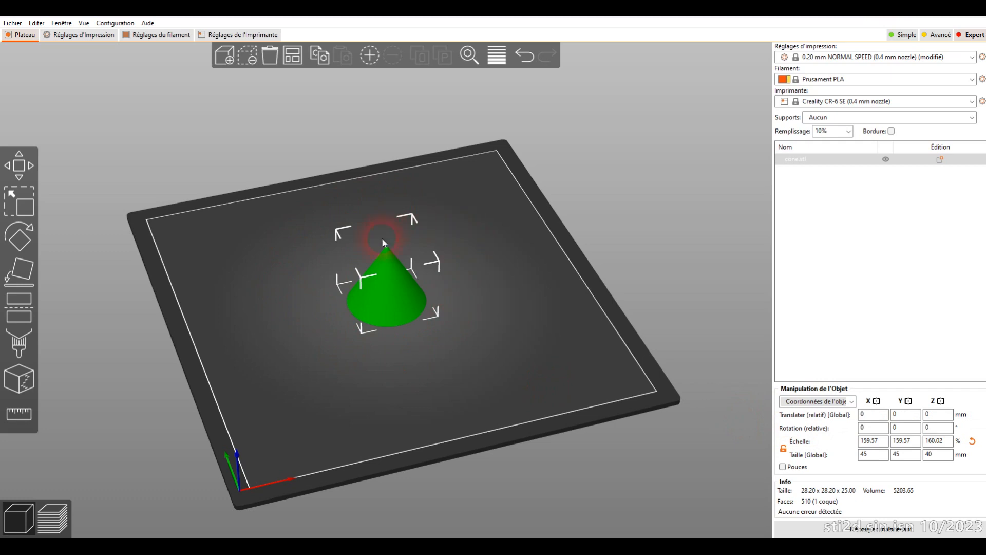
Add a cylinder to the cone as a negative volume
{"action": "right_click", "coordinate": [391, 304]}
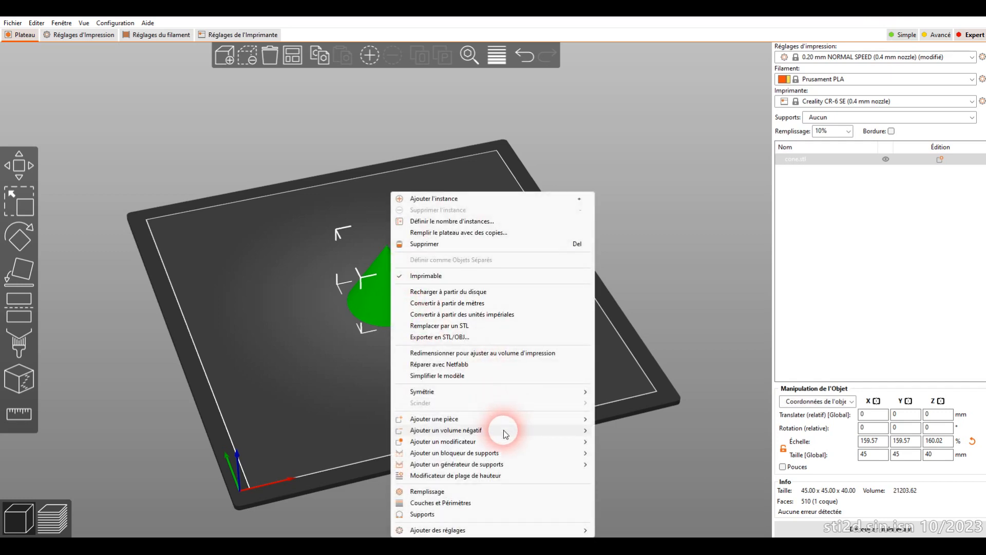
{"action": "mouse_move", "coordinate": [501, 430]}
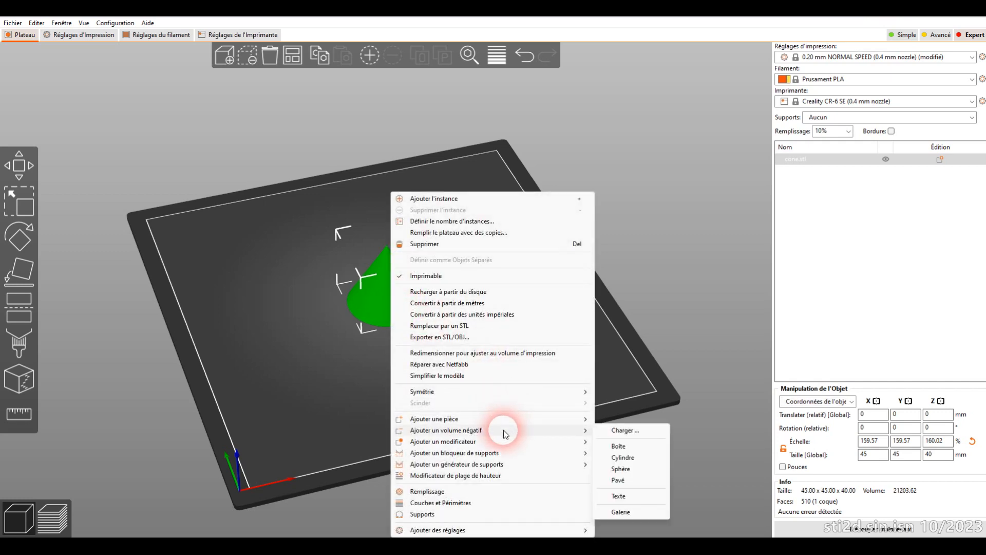
{"action": "left_click", "coordinate": [635, 456]}
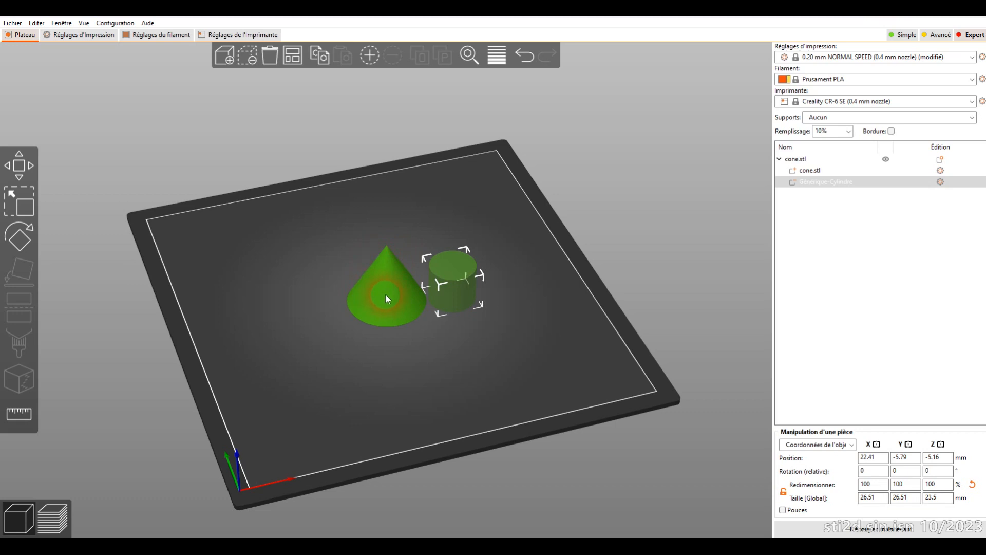
Position the negative cylinder at X 0, Y 0 and Z 2 mm in object coordinates
{"action": "left_click", "coordinate": [873, 457]}
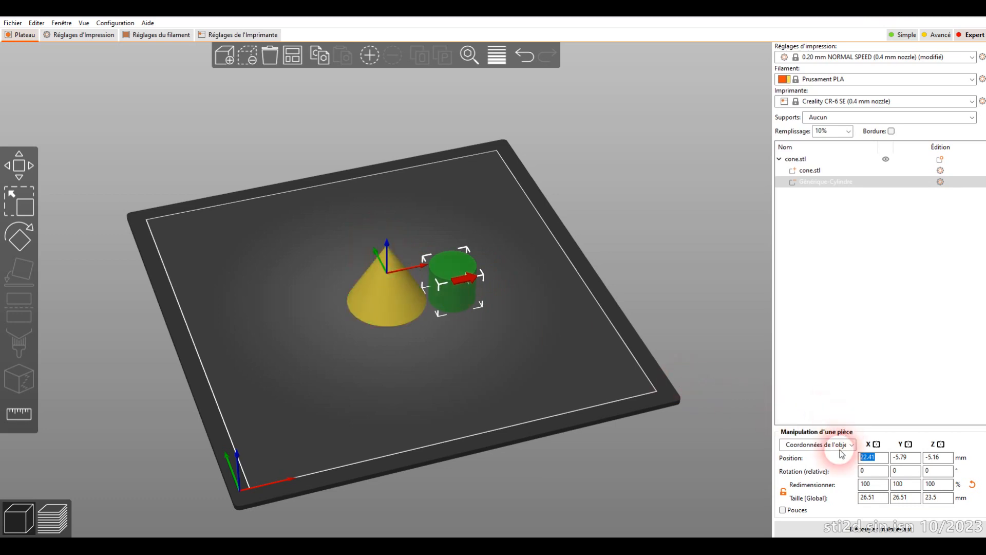
{"action": "type", "text": "0"}
{"action": "key", "text": "Tab"}
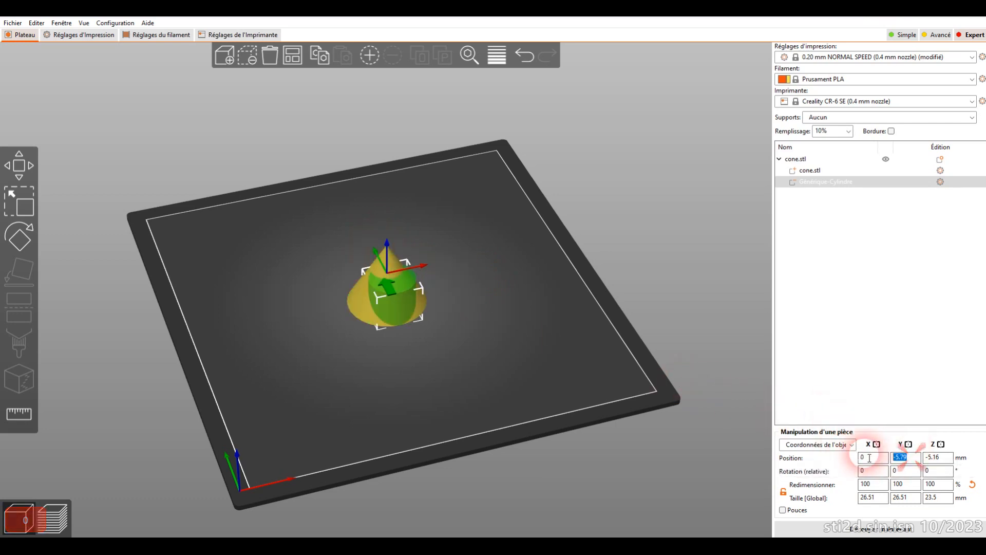
{"action": "type", "text": "0"}
{"action": "key", "text": "Tab"}
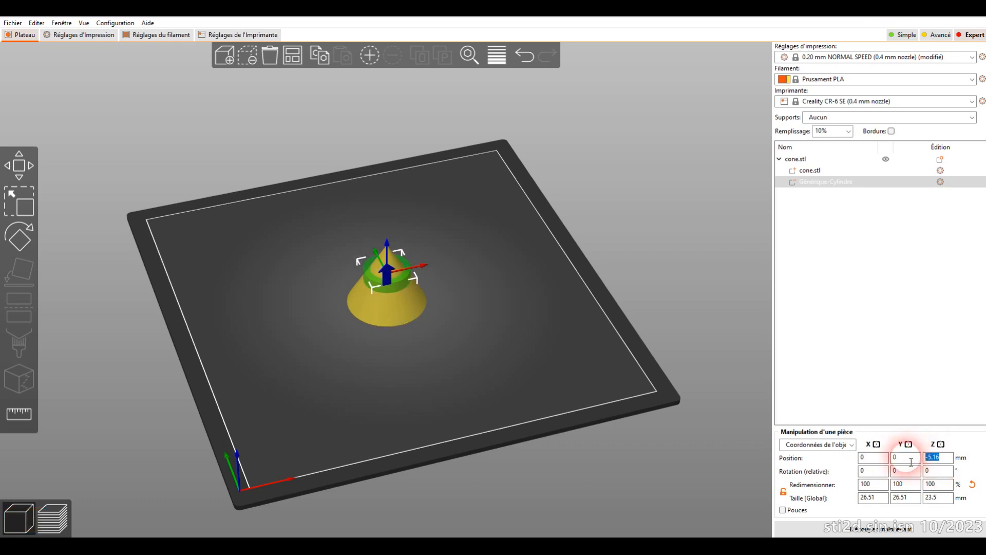
{"action": "type", "text": "2"}
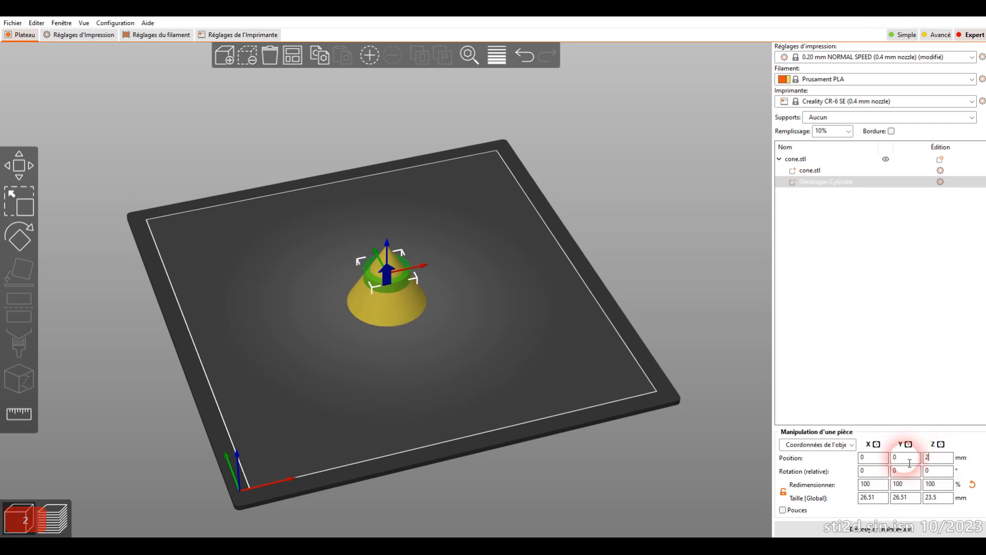
{"action": "left_click", "coordinate": [491, 416]}
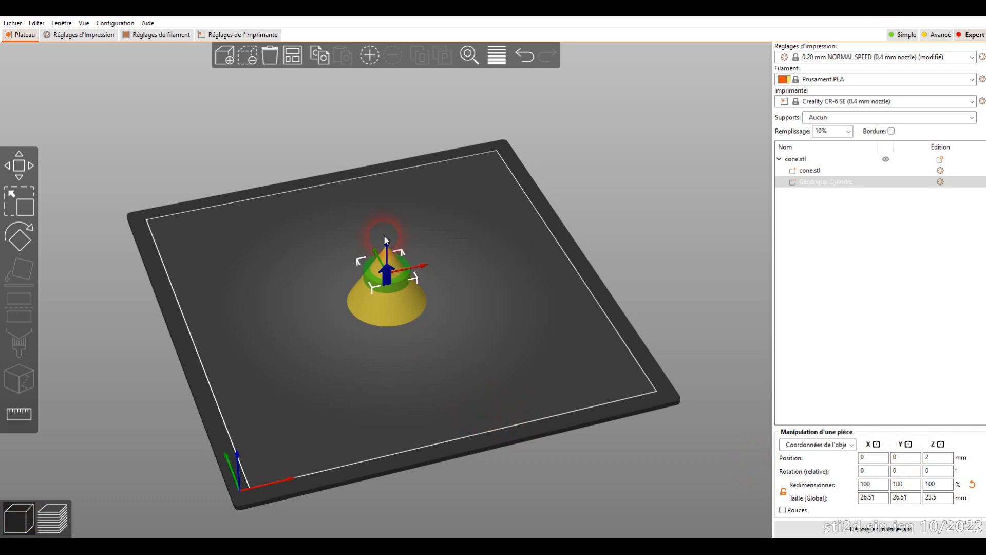
Set the negative cylinder's Z size to 30 mm
{"action": "left_click_drag", "start_coordinate": [477, 445], "coordinate": [461, 379]}
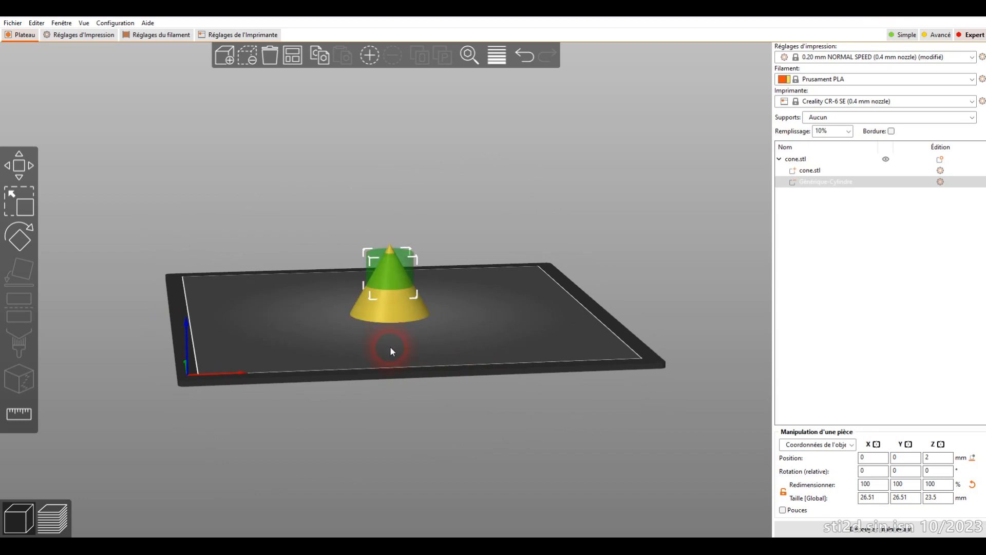
{"action": "left_click", "coordinate": [946, 503]}
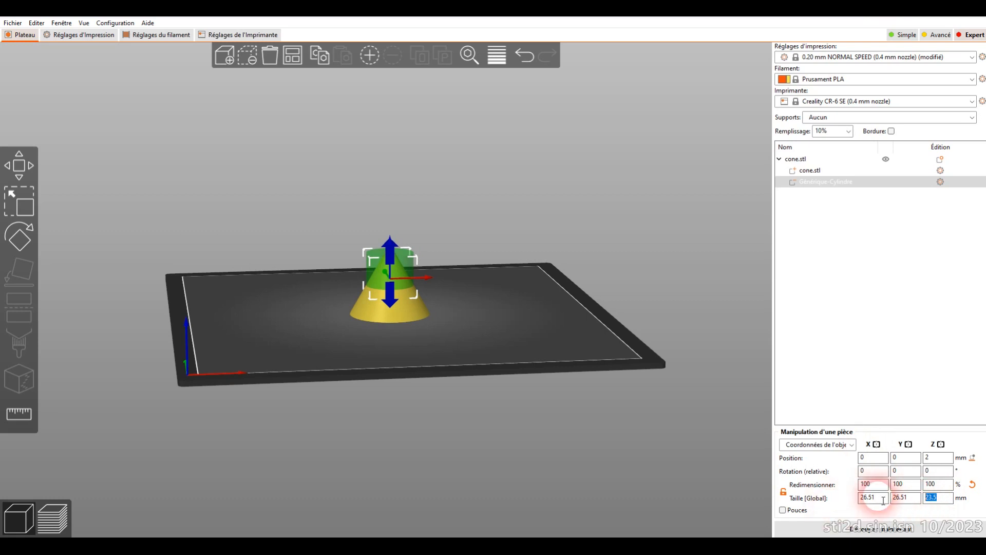
{"action": "type", "text": "30"}
{"action": "left_click", "coordinate": [901, 497]}
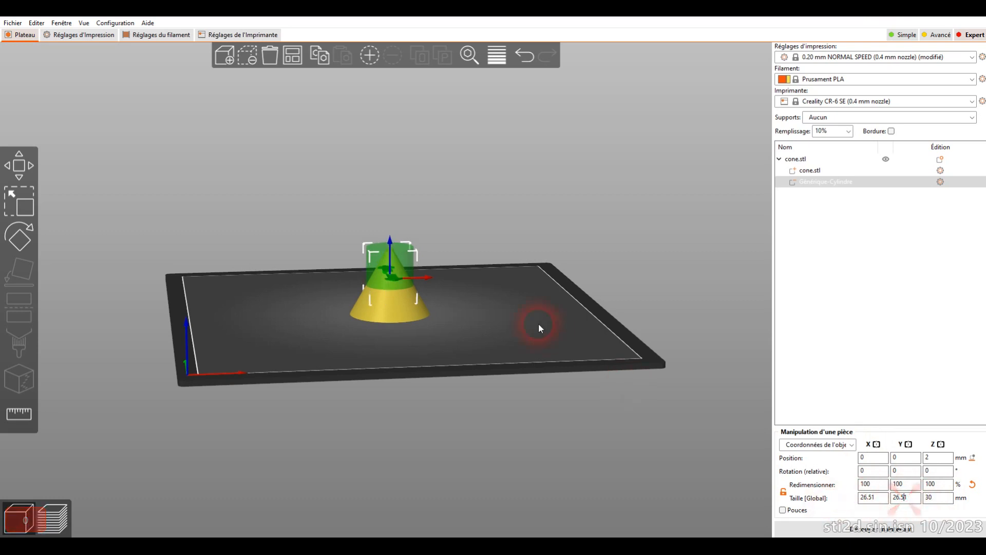
Set the negative cylinder's Z size to 40 mm so it extends past the cone's tip
{"action": "scroll", "coordinate": [406, 254], "scroll_direction": "up", "scroll_amount": 3}
{"action": "left_click_drag", "start_coordinate": [516, 350], "coordinate": [518, 343]}
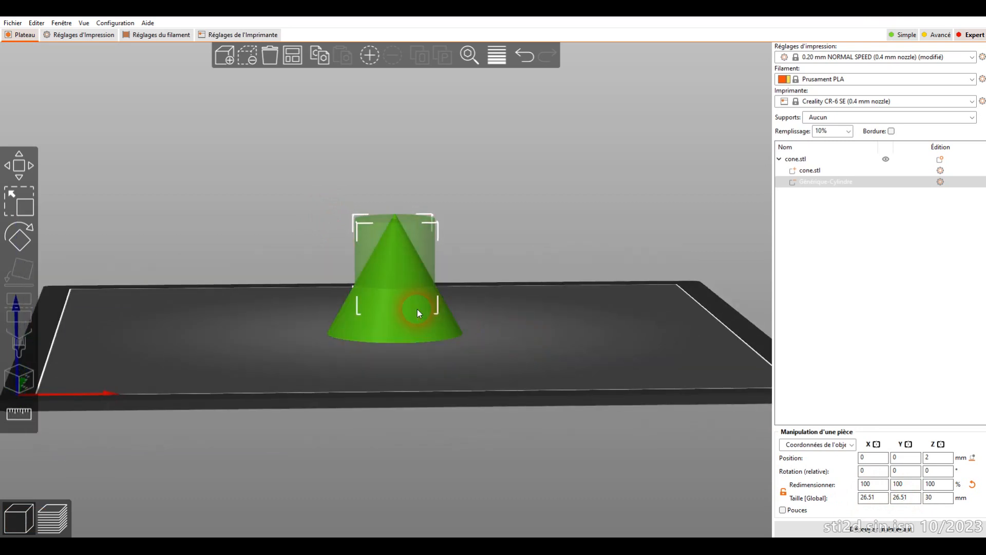
{"action": "scroll", "coordinate": [394, 220], "scroll_direction": "up", "scroll_amount": 5}
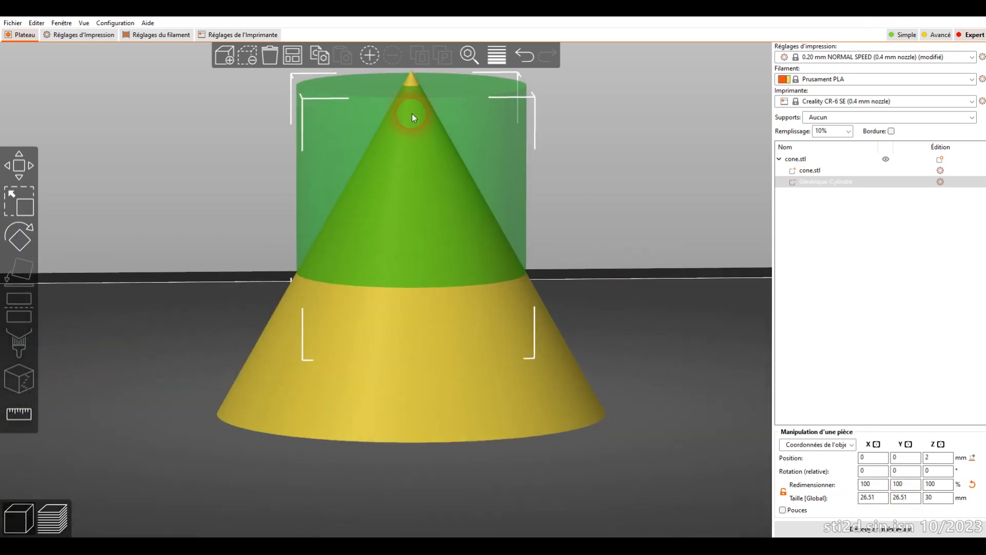
{"action": "left_click", "coordinate": [927, 497]}
{"action": "type", "text": "40"}
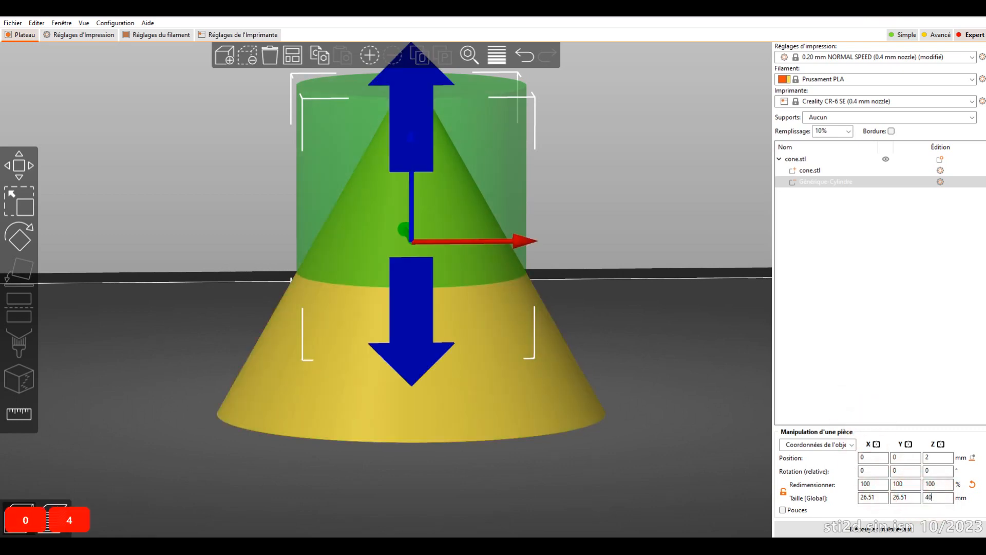
{"action": "key", "text": "Return"}
Slice the model and inspect the hollowed cone in the layer preview
{"action": "left_click_drag", "start_coordinate": [677, 419], "coordinate": [684, 433]}
{"action": "scroll", "coordinate": [620, 378], "scroll_direction": "down", "scroll_amount": 6}
{"action": "left_click_drag", "start_coordinate": [620, 376], "coordinate": [563, 402]}
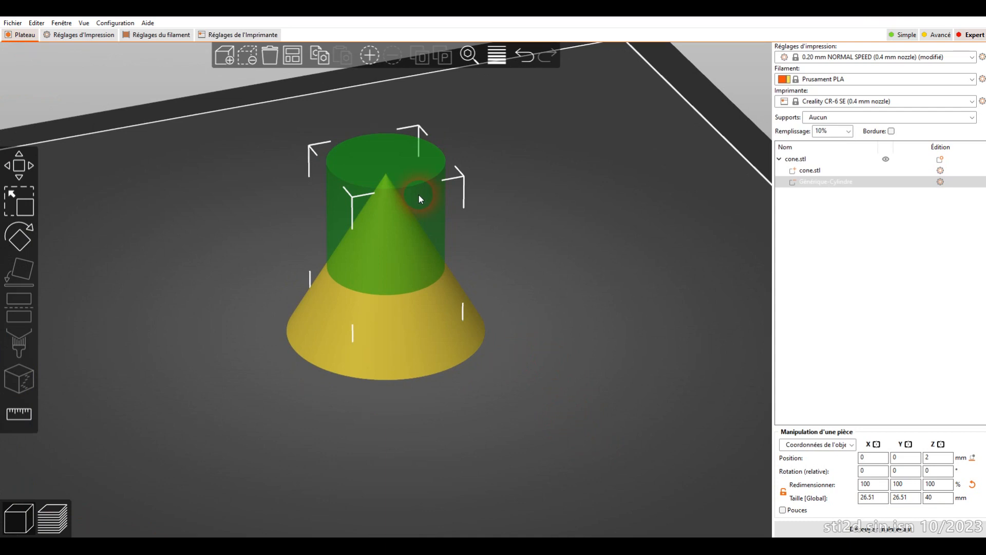
{"action": "left_click", "coordinate": [788, 528]}
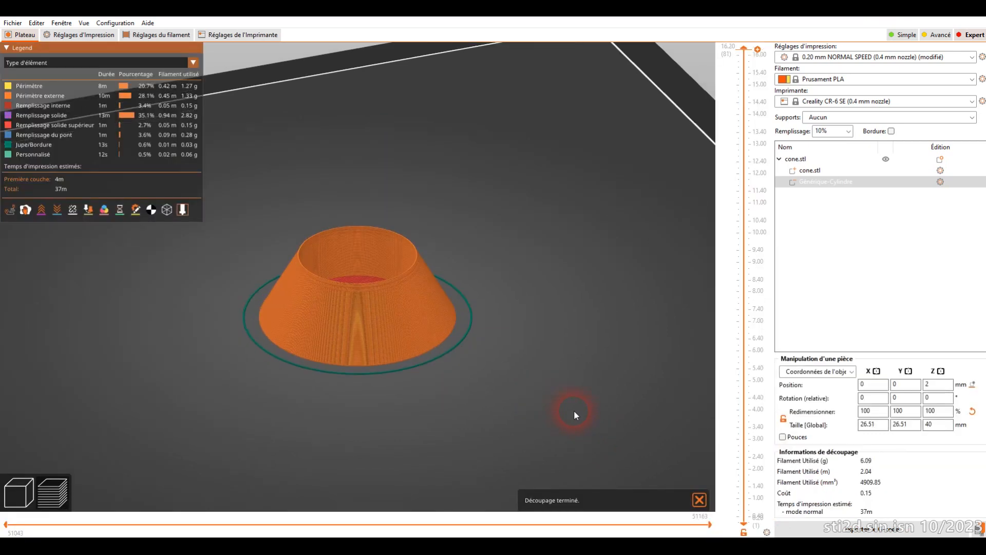
{"action": "left_click_drag", "start_coordinate": [509, 289], "coordinate": [430, 331]}
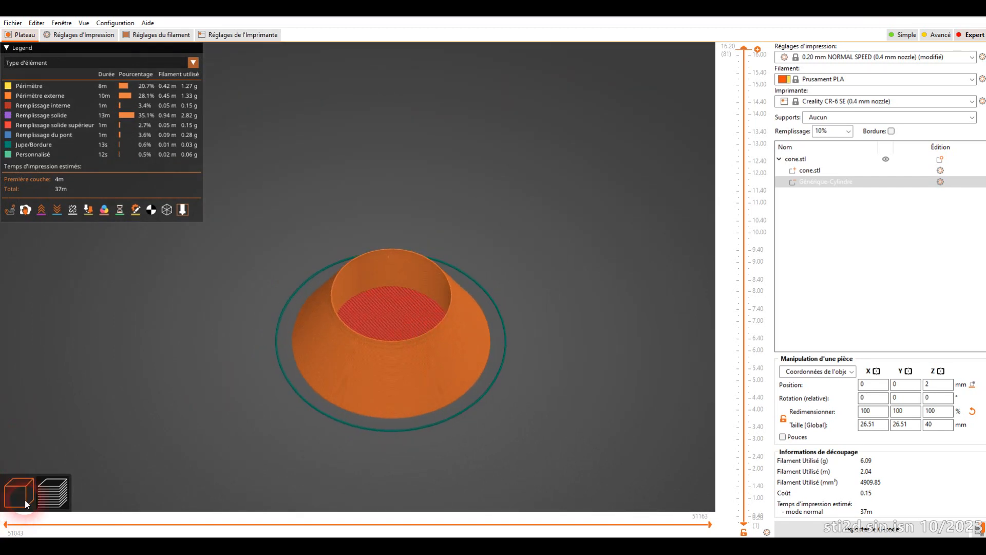
Return to the 3D editor view and check the cone and negative cylinder parts, leaving the cylinder's proportions unlocked
{"action": "left_click", "coordinate": [5, 483]}
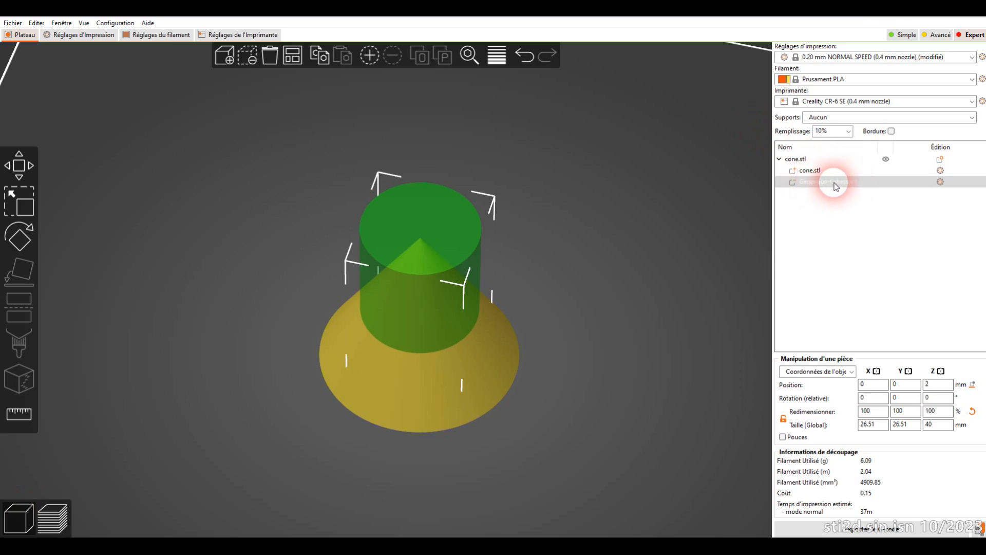
{"action": "left_click", "coordinate": [810, 170]}
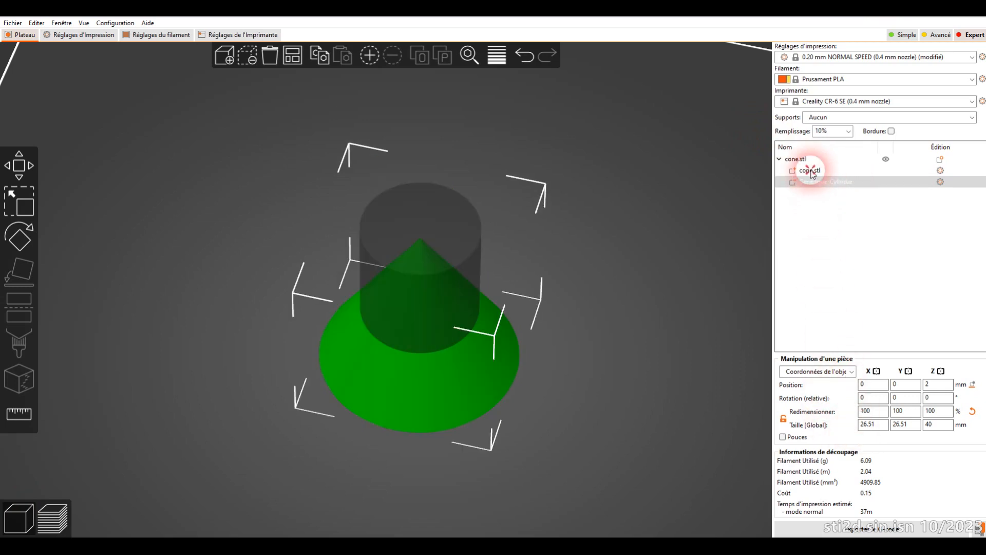
{"action": "left_click", "coordinate": [814, 182]}
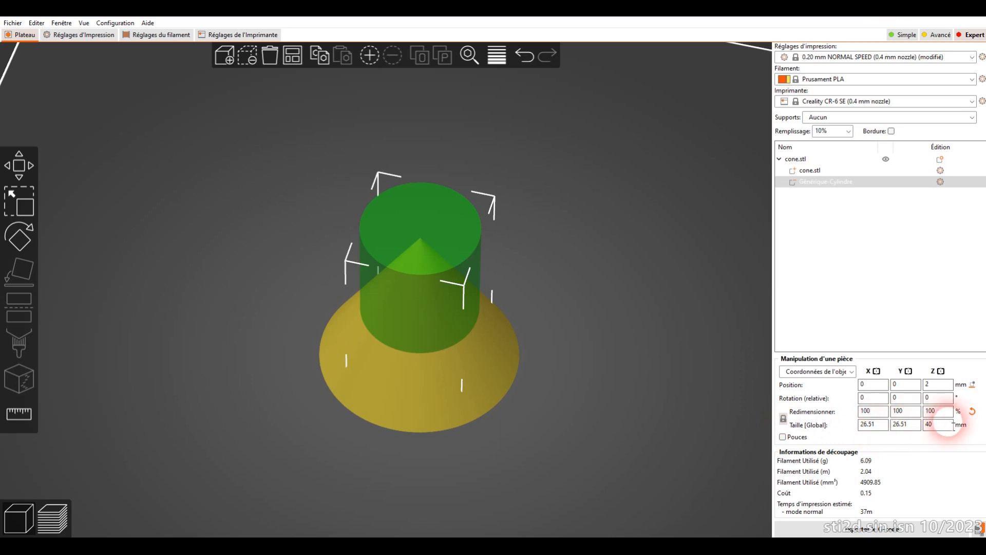
{"action": "left_click", "coordinate": [783, 418]}
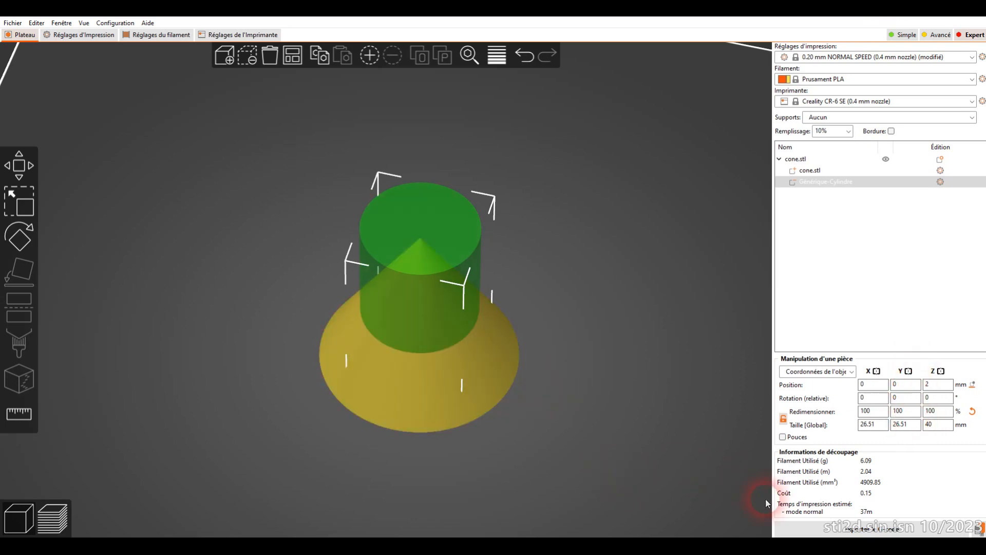
{"action": "left_click", "coordinate": [801, 529]}
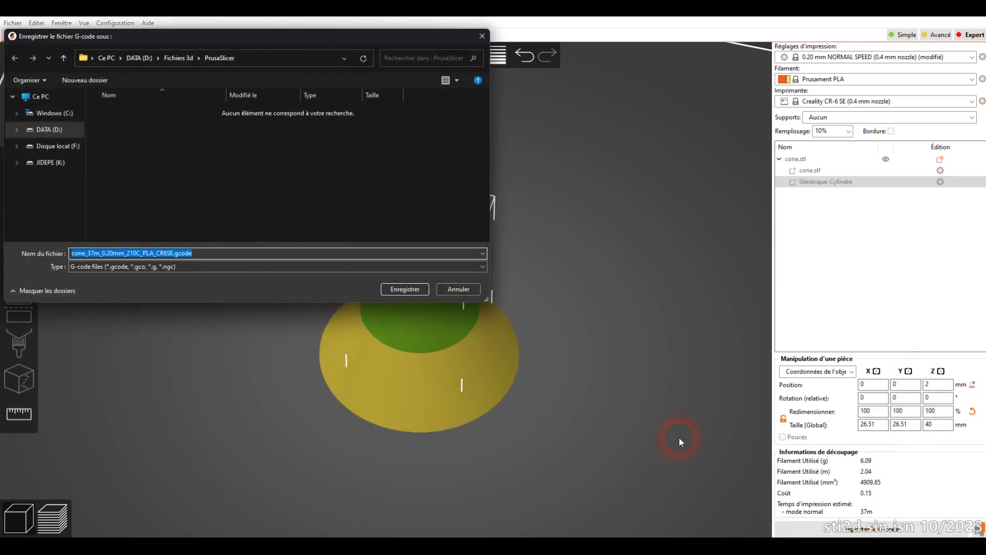
{"action": "left_click", "coordinate": [474, 291]}
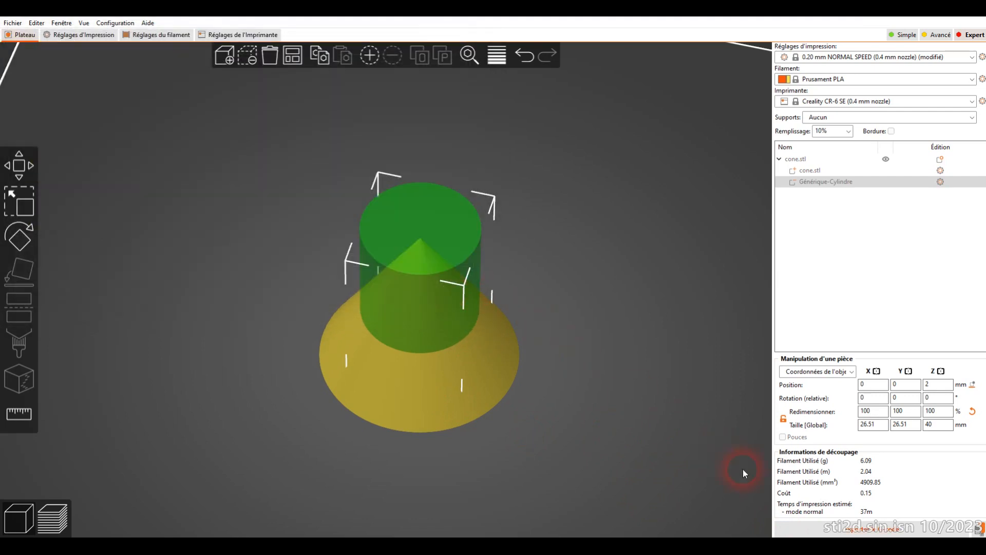
{"action": "mouse_move", "coordinate": [735, 487]}
{"action": "left_mouse_down"}
{"action": "mouse_move", "coordinate": [695, 476]}
{"action": "mouse_move", "coordinate": [725, 486]}
{"action": "left_mouse_up"}
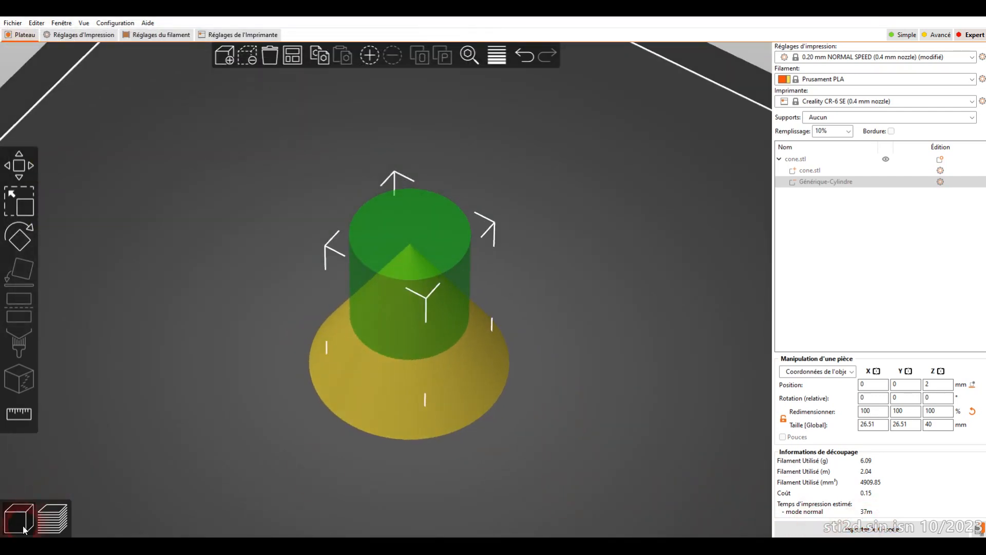
Select the whole cone object and add a text modifier (Texte) to it
{"action": "left_click", "coordinate": [428, 486]}
{"action": "mouse_move", "coordinate": [478, 477]}
{"action": "left_mouse_down"}
{"action": "mouse_move", "coordinate": [472, 455]}
{"action": "mouse_move", "coordinate": [469, 474]}
{"action": "left_mouse_up"}
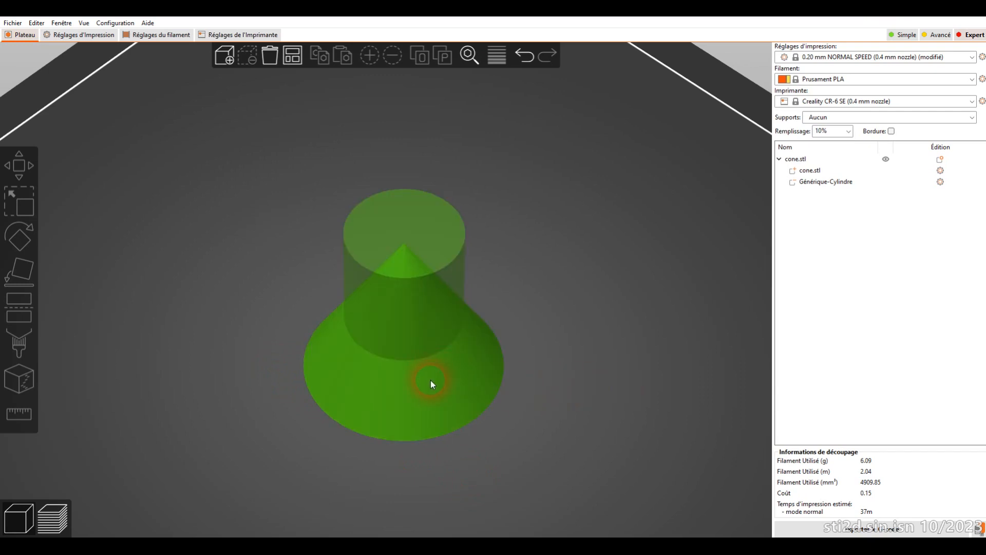
{"action": "left_click", "coordinate": [447, 375]}
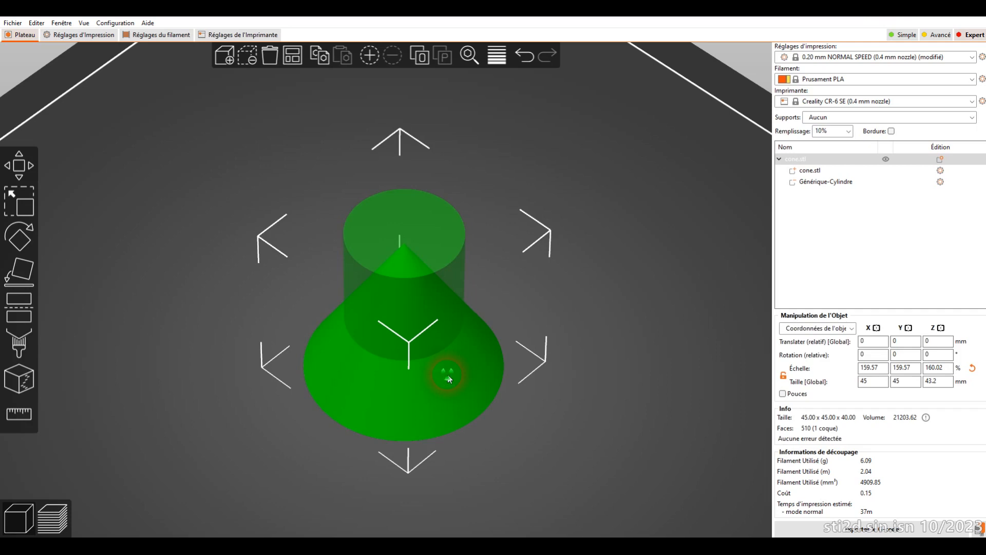
{"action": "right_click", "coordinate": [448, 374]}
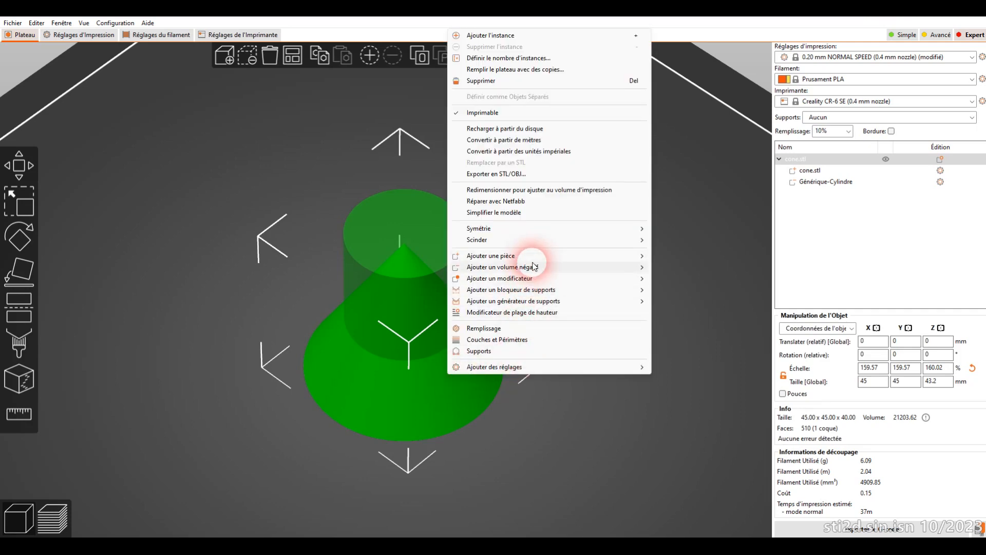
{"action": "mouse_move", "coordinate": [538, 280]}
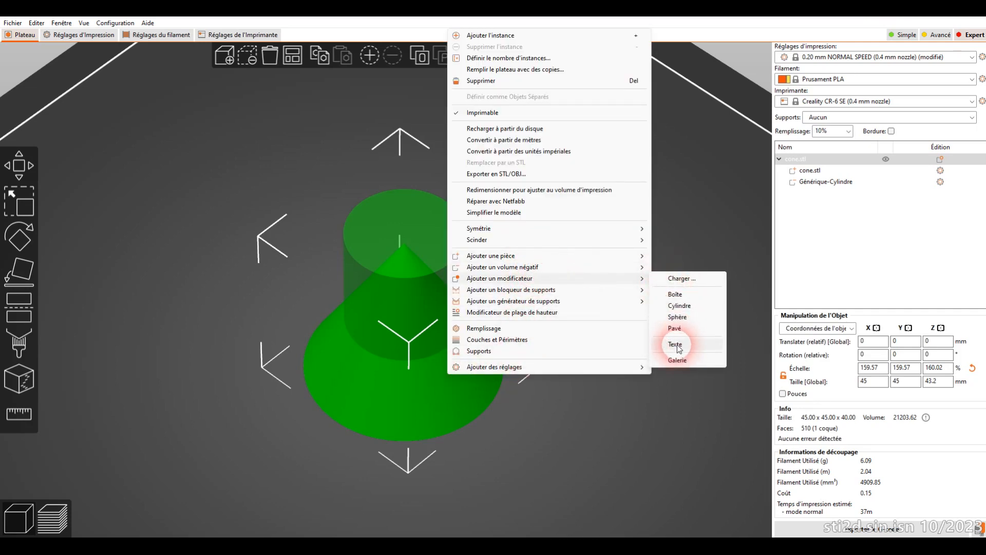
{"action": "mouse_move", "coordinate": [502, 257]}
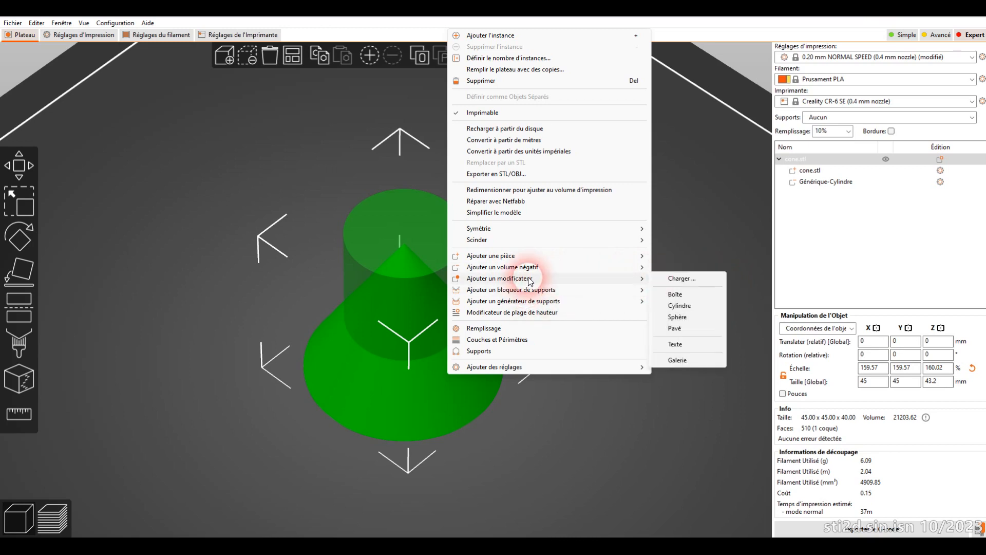
{"action": "left_click", "coordinate": [683, 344]}
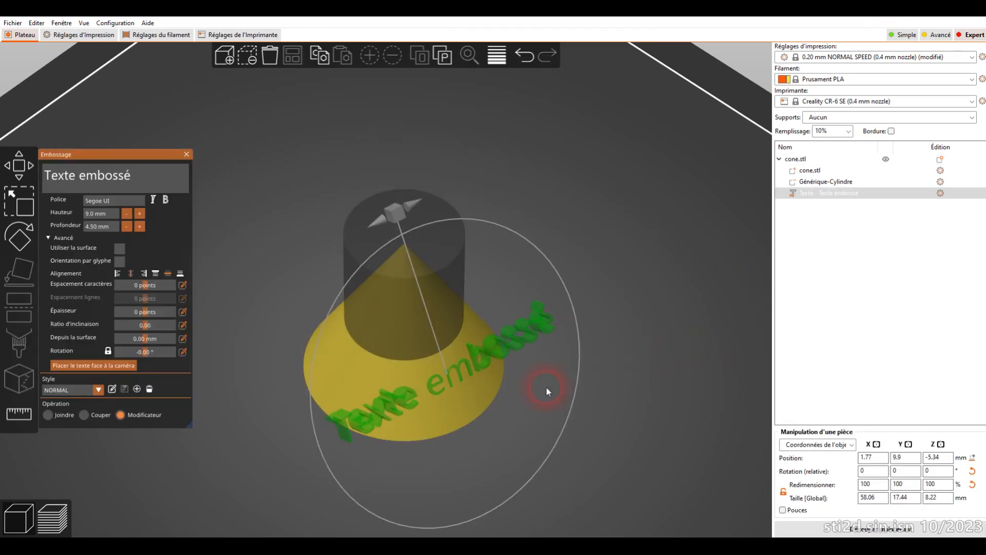
Replace the default embossed text with "Revell"
{"action": "mouse_move", "coordinate": [655, 427]}
{"action": "left_mouse_down"}
{"action": "mouse_move", "coordinate": [648, 379]}
{"action": "mouse_move", "coordinate": [645, 421]}
{"action": "left_mouse_up"}
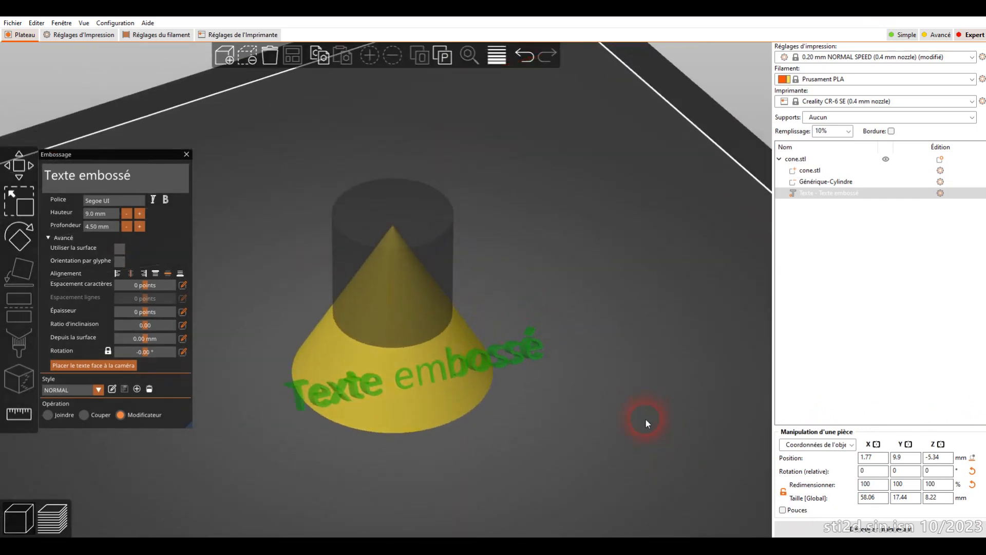
{"action": "left_click", "coordinate": [126, 179]}
{"action": "left_click_drag", "start_coordinate": [112, 178], "coordinate": [90, 177]}
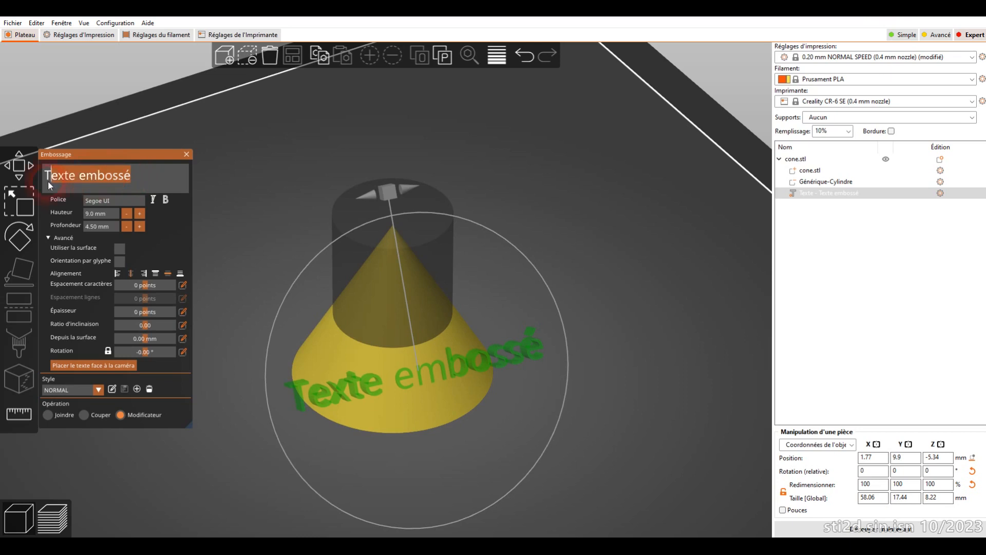
{"action": "key", "text": "BackSpace"}
{"action": "key", "text": "BackSpace"}
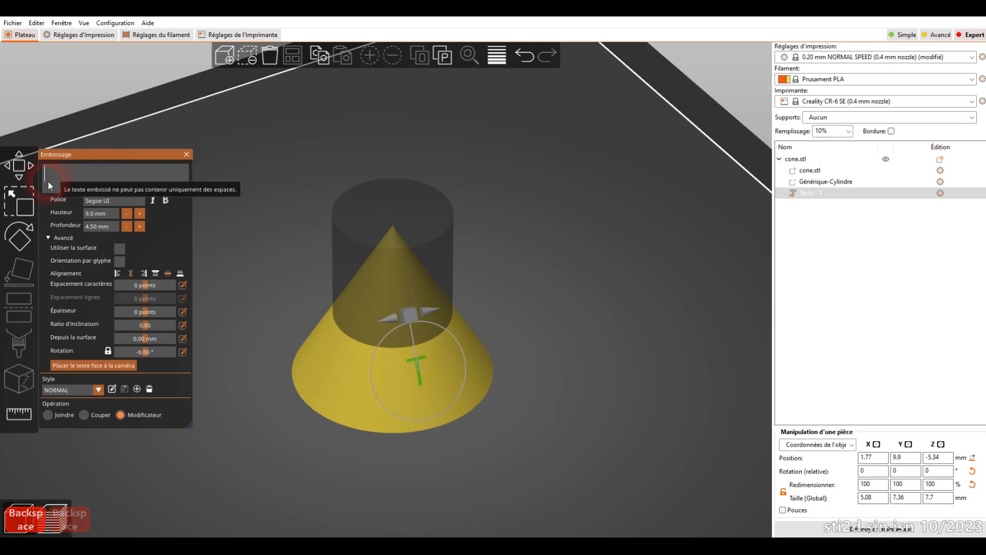
{"action": "type", "text": "Revell"}
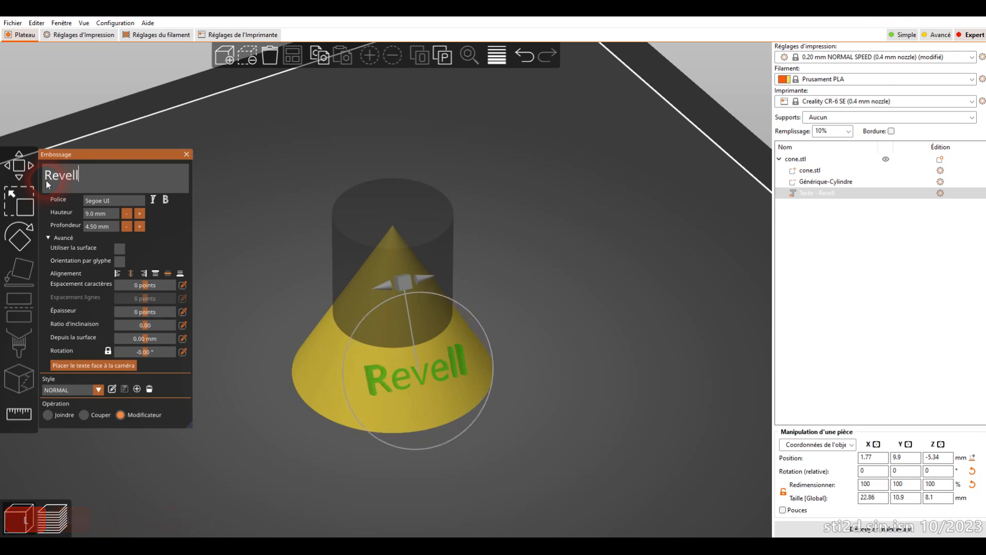
Make the Revell text follow the cone's curved face by enabling the use-surface option (Utiliser la surface)
{"action": "mouse_move", "coordinate": [363, 488]}
{"action": "left_mouse_down"}
{"action": "mouse_move", "coordinate": [396, 473]}
{"action": "mouse_move", "coordinate": [366, 472]}
{"action": "left_mouse_up"}
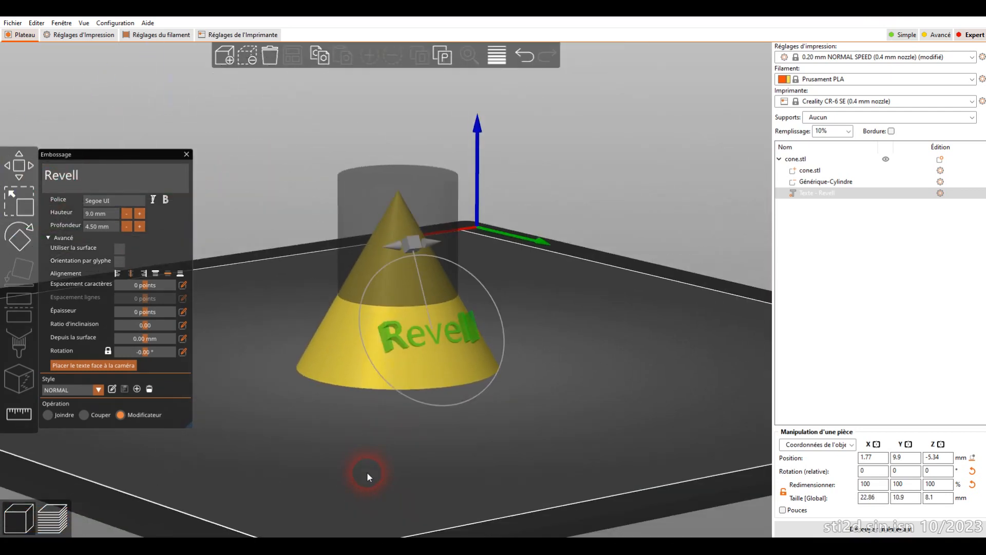
{"action": "left_click", "coordinate": [119, 248]}
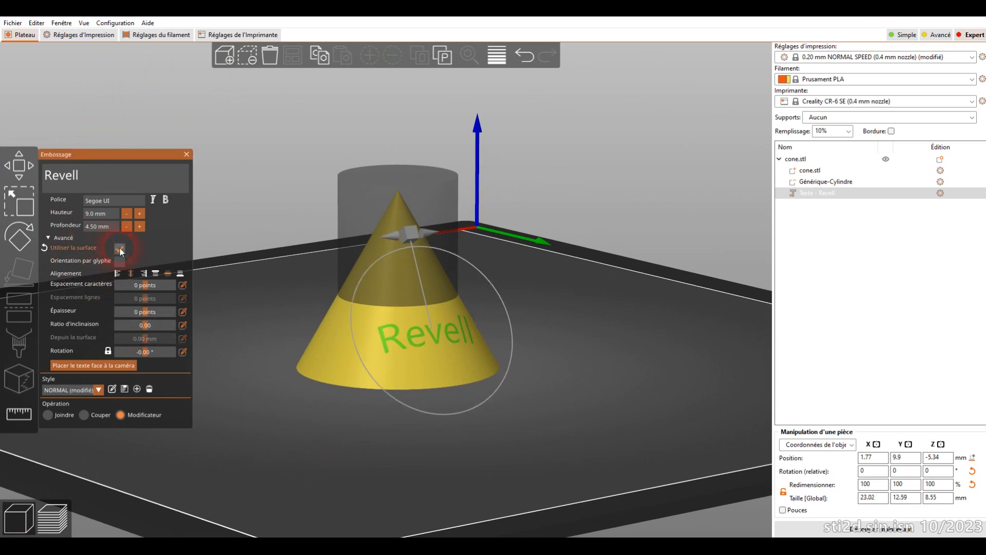
{"action": "mouse_move", "coordinate": [458, 446]}
{"action": "left_mouse_down"}
{"action": "mouse_move", "coordinate": [451, 405]}
{"action": "mouse_move", "coordinate": [447, 432]}
{"action": "mouse_move", "coordinate": [395, 427]}
{"action": "mouse_move", "coordinate": [516, 437]}
{"action": "mouse_move", "coordinate": [458, 448]}
{"action": "left_mouse_up"}
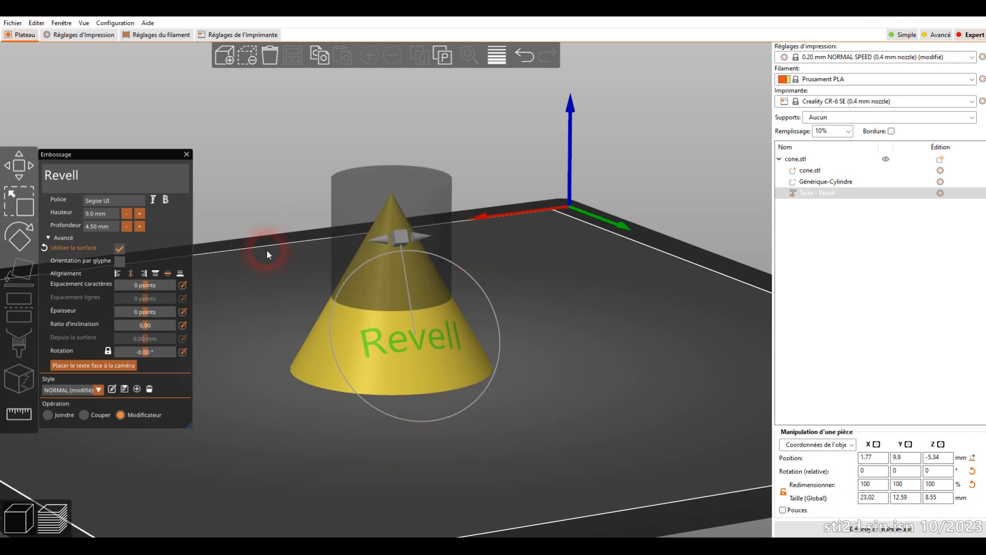
Change the font of the Revell text to Roland
{"action": "left_click", "coordinate": [112, 191]}
{"action": "left_click", "coordinate": [112, 198]}
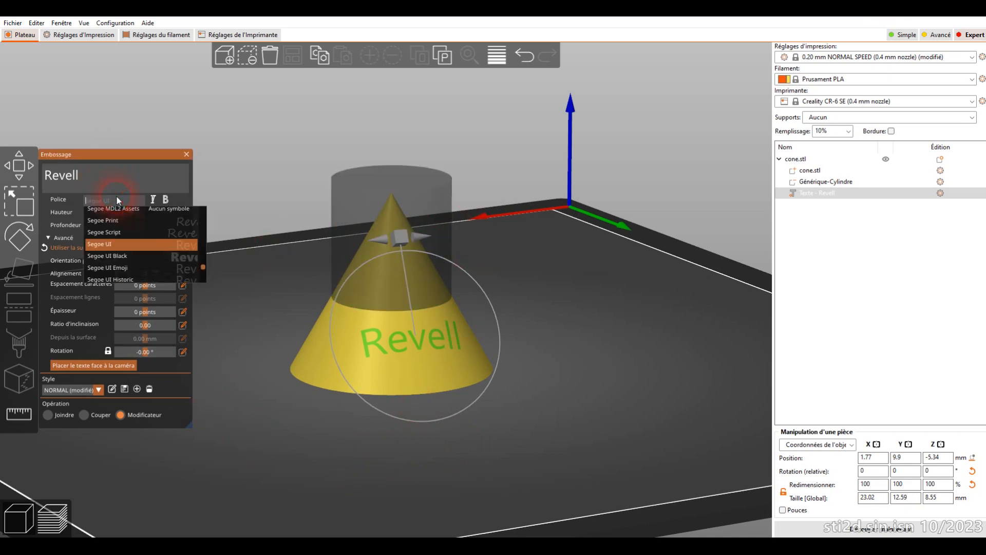
{"action": "scroll", "coordinate": [119, 244], "scroll_direction": "up", "scroll_amount": 2}
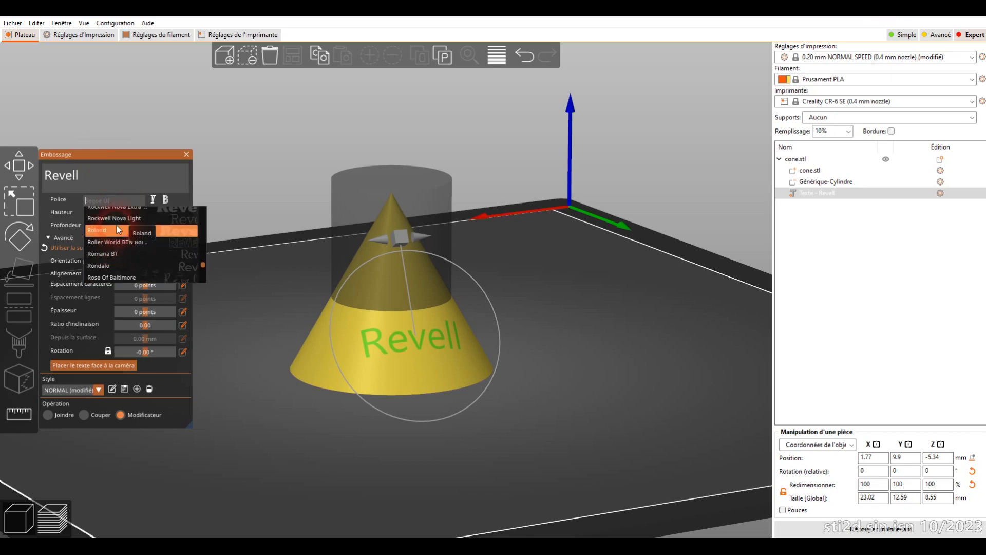
{"action": "left_click", "coordinate": [116, 226]}
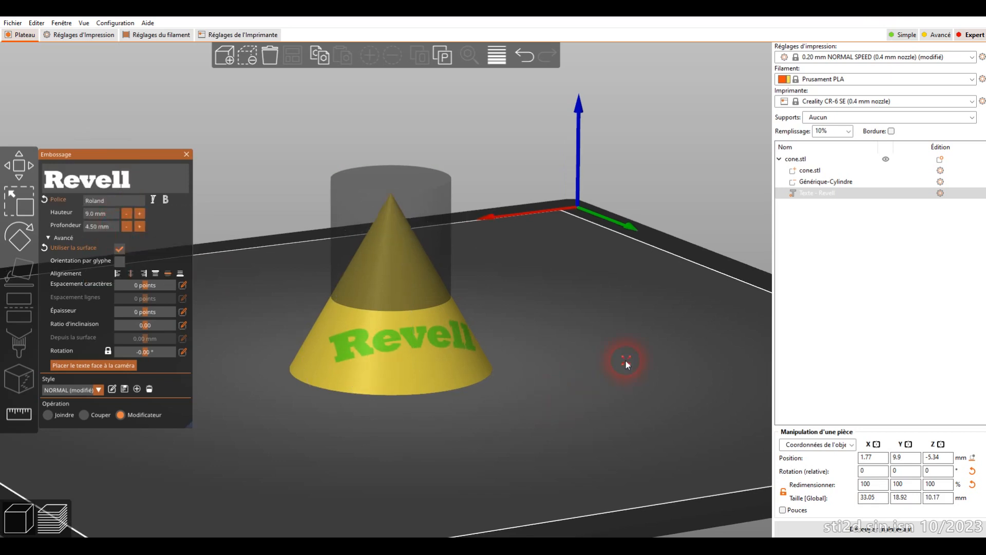
Set the Revell text's operation to cut (Couper) so it engraves the cone
{"action": "mouse_move", "coordinate": [624, 360]}
{"action": "left_mouse_down"}
{"action": "mouse_move", "coordinate": [582, 384]}
{"action": "mouse_move", "coordinate": [639, 372]}
{"action": "left_mouse_up"}
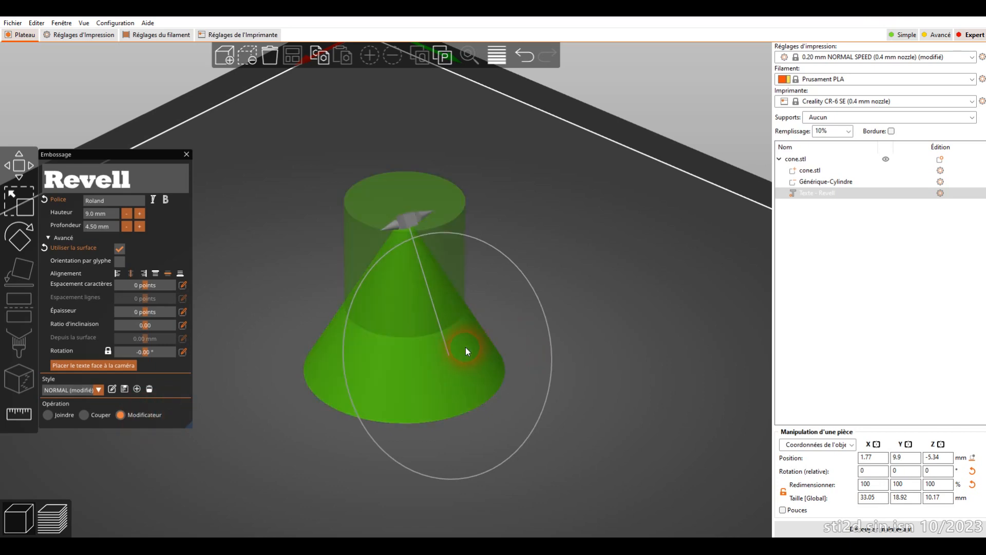
{"action": "left_click_drag", "start_coordinate": [467, 344], "coordinate": [381, 378]}
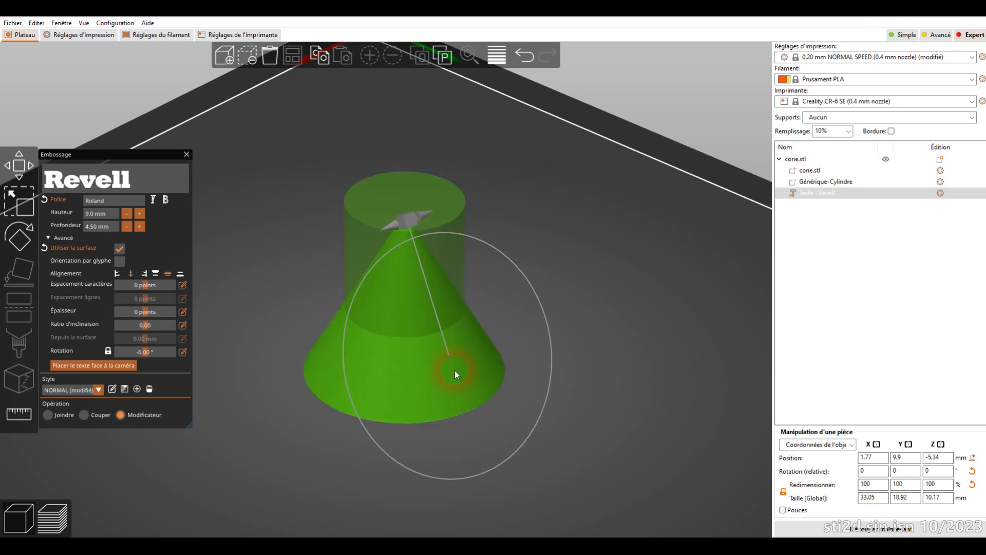
{"action": "left_click", "coordinate": [85, 414]}
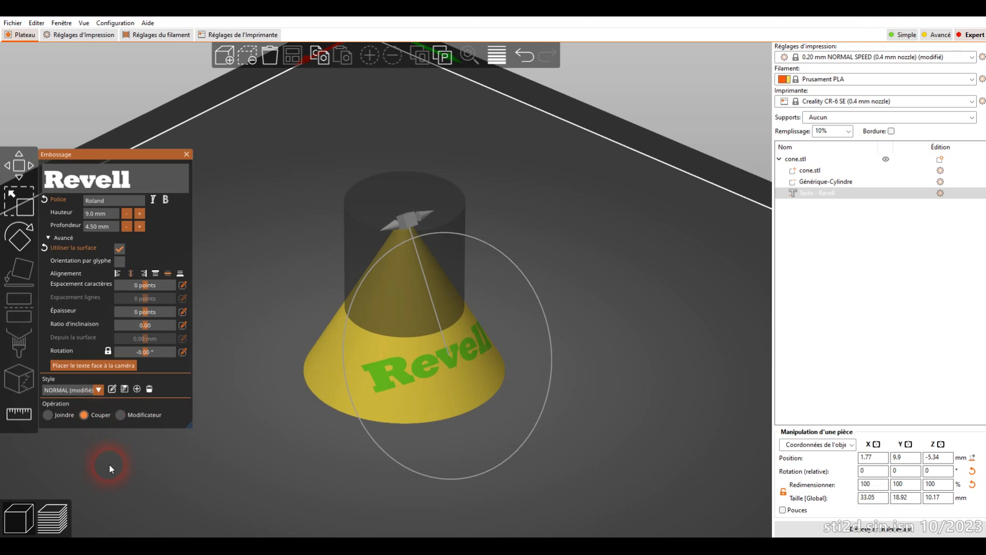
{"action": "left_click", "coordinate": [98, 390]}
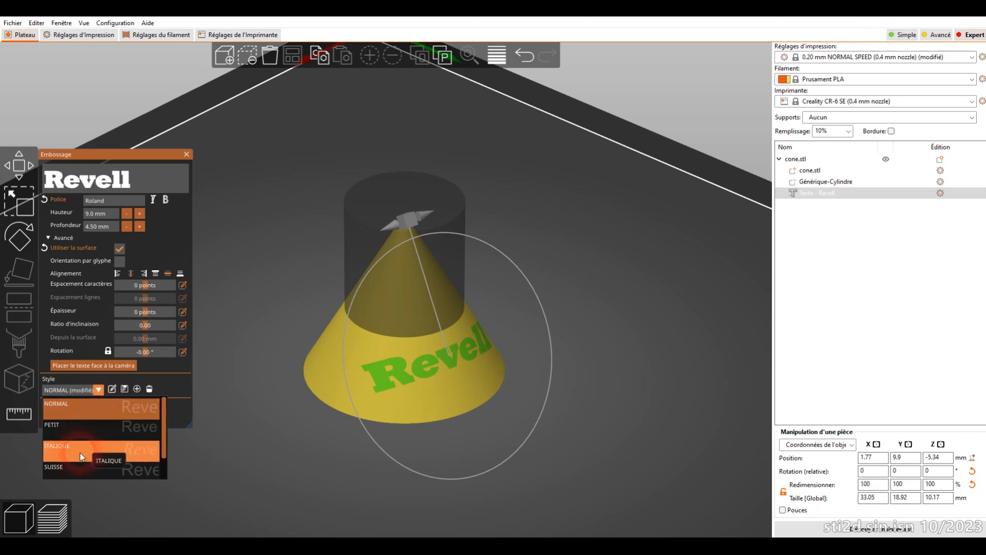
{"action": "left_click", "coordinate": [94, 406]}
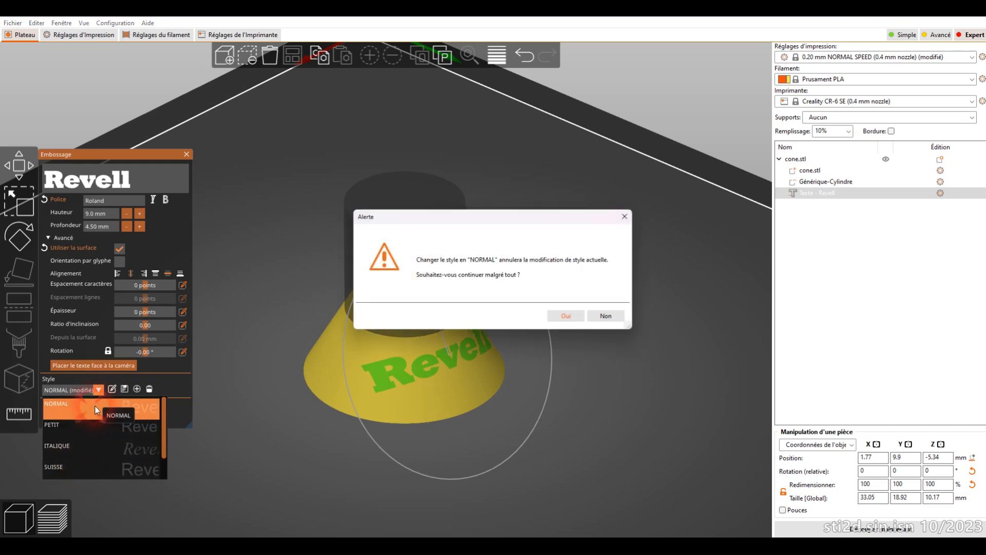
{"action": "left_click", "coordinate": [622, 319]}
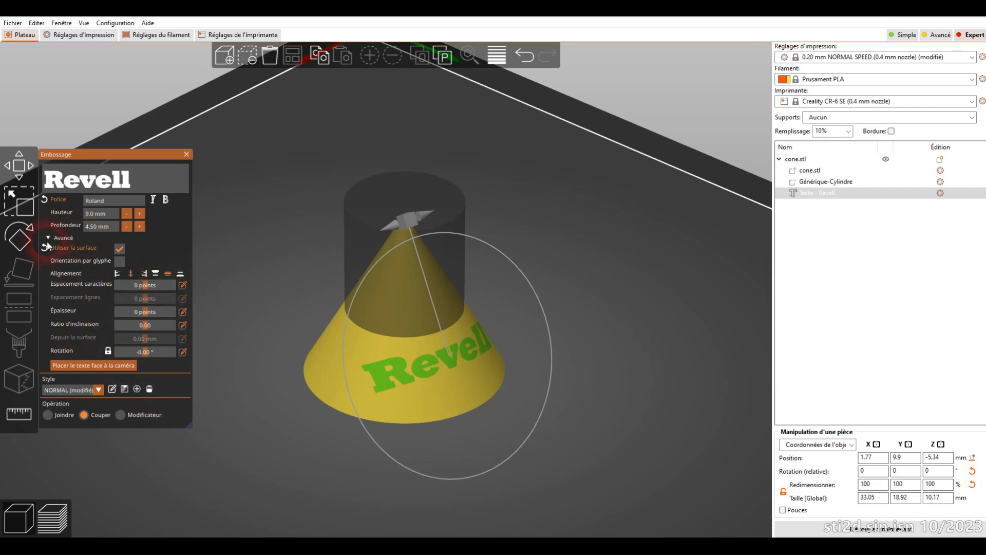
{"action": "left_click", "coordinate": [72, 238]}
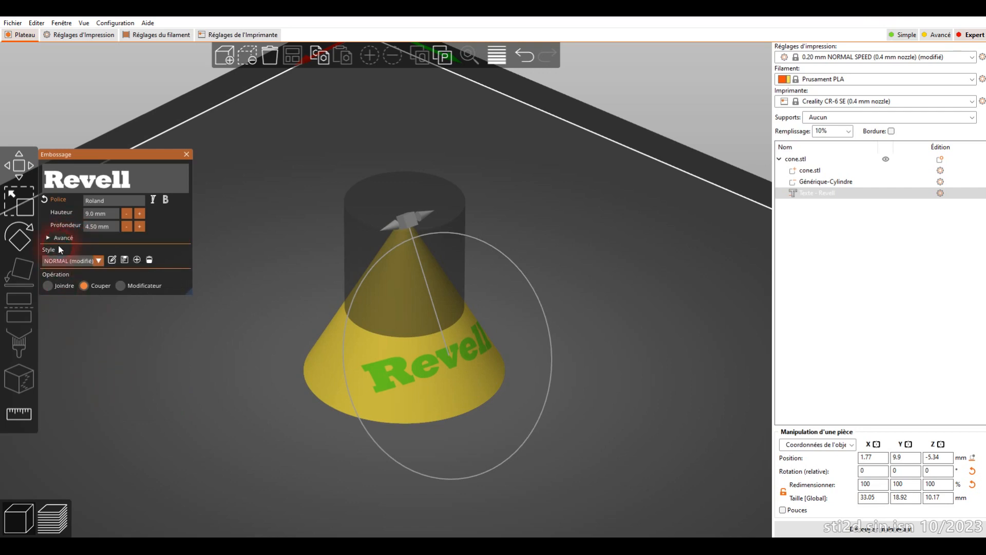
{"action": "left_click", "coordinate": [63, 238]}
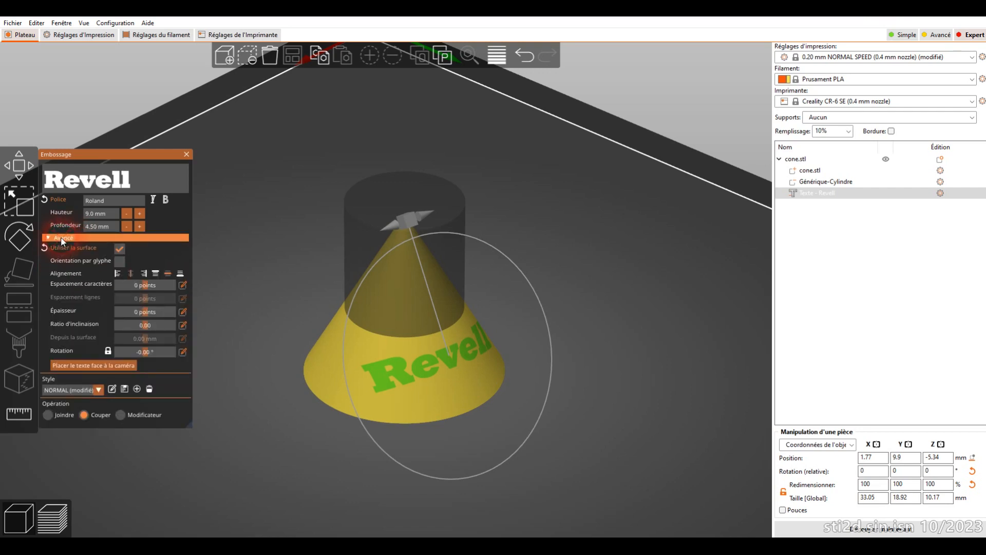
Slice the model and examine the engraved Revell text up close in the layer preview
{"action": "left_click", "coordinate": [788, 526]}
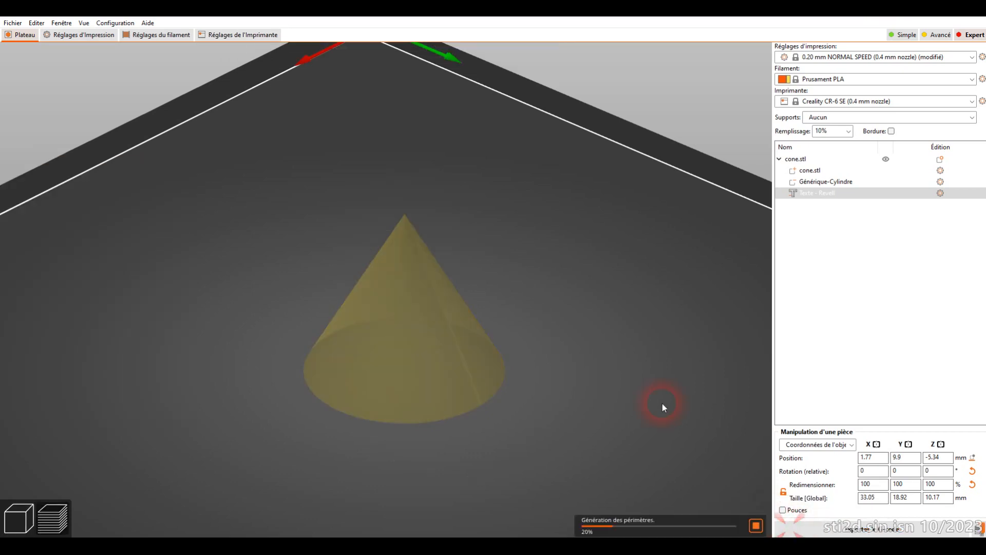
{"action": "mouse_move", "coordinate": [575, 403]}
{"action": "left_mouse_down"}
{"action": "mouse_move", "coordinate": [535, 413]}
{"action": "mouse_move", "coordinate": [531, 381]}
{"action": "mouse_move", "coordinate": [590, 402]}
{"action": "mouse_move", "coordinate": [579, 402]}
{"action": "left_mouse_up"}
{"action": "scroll", "coordinate": [439, 385], "scroll_direction": "up", "scroll_amount": 3}
{"action": "scroll", "coordinate": [439, 382], "scroll_direction": "up", "scroll_amount": 3}
{"action": "left_click_drag", "start_coordinate": [585, 454], "coordinate": [624, 438]}
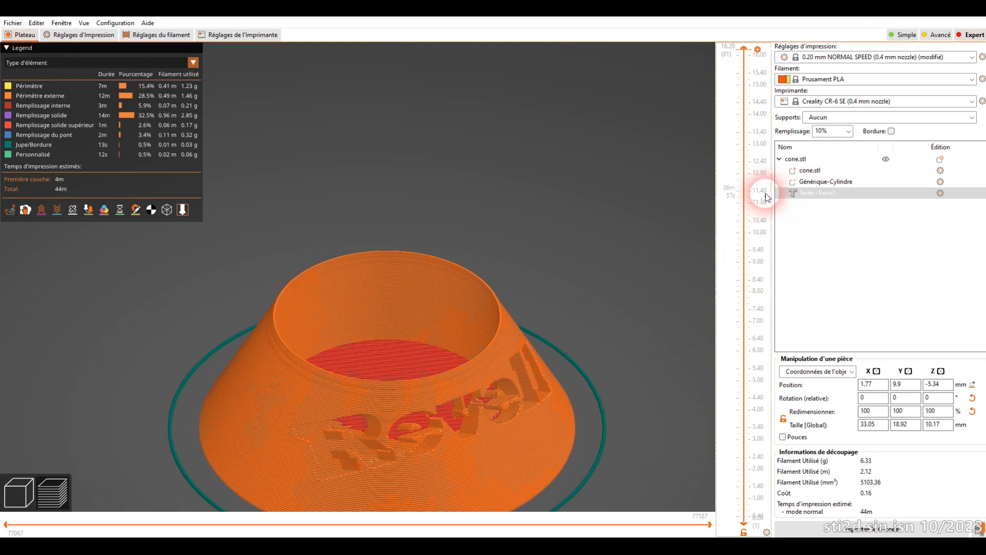
Reopen the Revell text for editing in the 3D editor view and set its depth (Profondeur) to 2 mm
{"action": "right_click", "coordinate": [846, 193]}
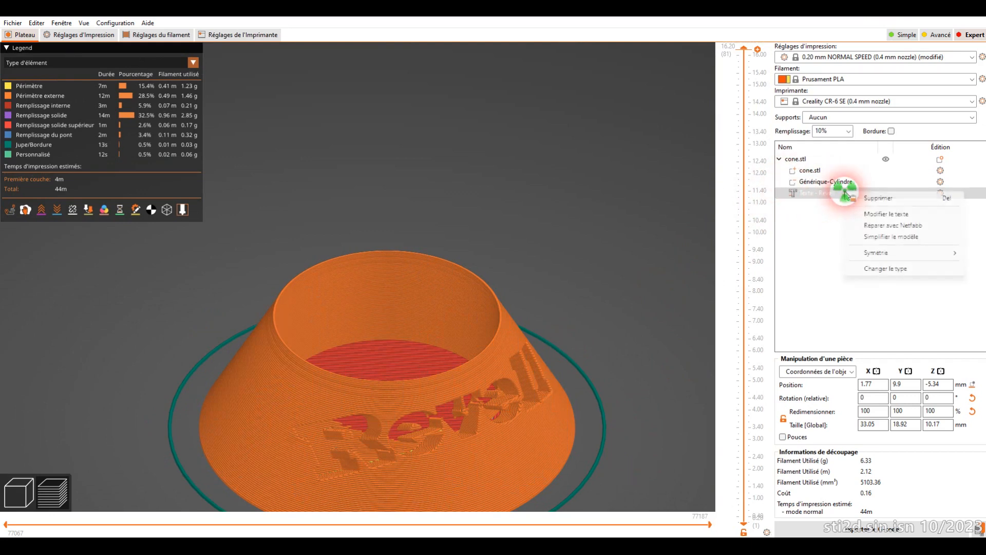
{"action": "left_click", "coordinate": [875, 214]}
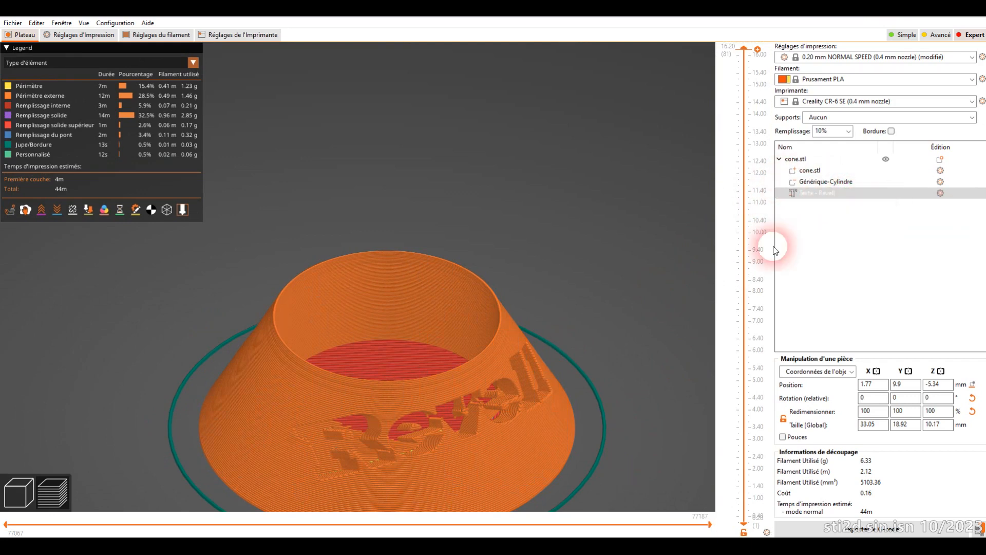
{"action": "left_click", "coordinate": [13, 490]}
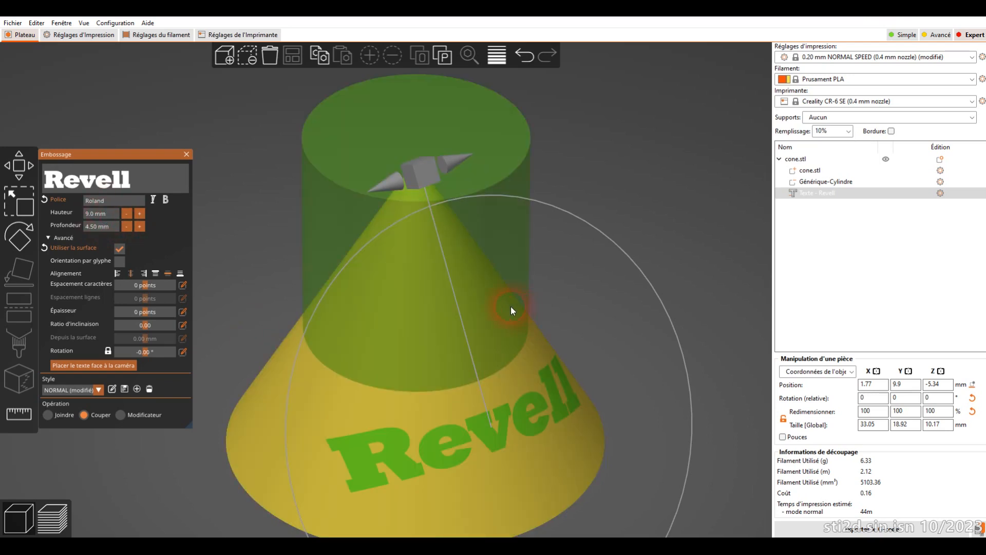
{"action": "left_click", "coordinate": [140, 227]}
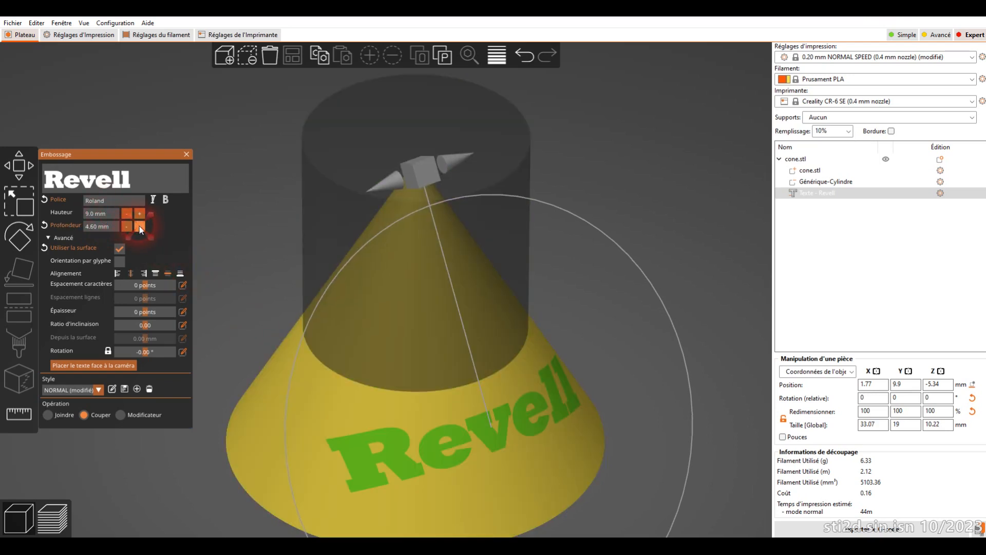
{"action": "left_click", "coordinate": [127, 226]}
{"action": "left_click", "coordinate": [128, 227]}
{"action": "left_click", "coordinate": [128, 227]}
{"action": "left_click", "coordinate": [127, 226]}
{"action": "left_click", "coordinate": [127, 227]}
{"action": "left_click", "coordinate": [128, 226]}
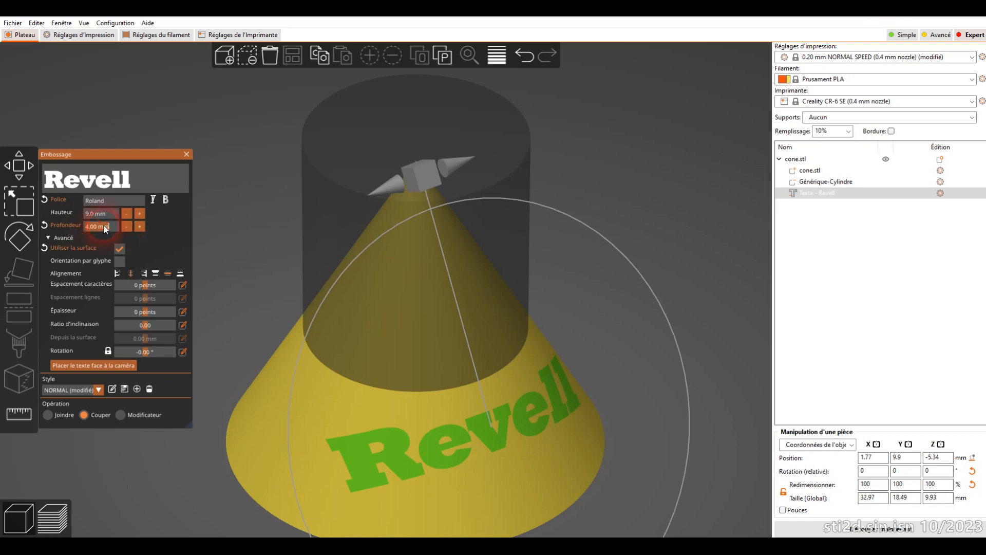
{"action": "type", "text": "2"}
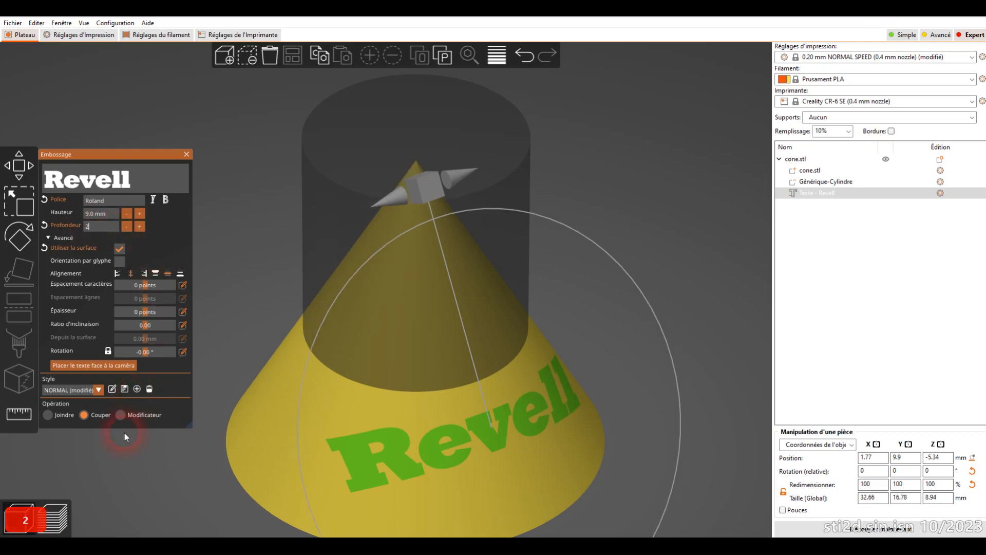
Slice the cone, inspect the Revell engraving in the layer preview, and return to the 3D editor view
{"action": "left_click", "coordinate": [799, 527]}
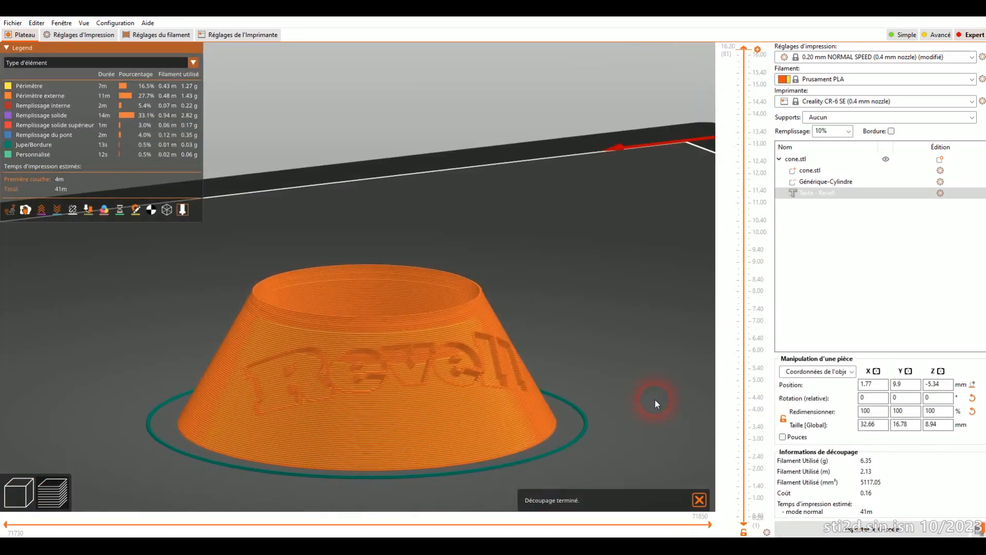
{"action": "mouse_move", "coordinate": [654, 399]}
{"action": "left_mouse_down"}
{"action": "mouse_move", "coordinate": [572, 407]}
{"action": "mouse_move", "coordinate": [664, 407]}
{"action": "left_mouse_up"}
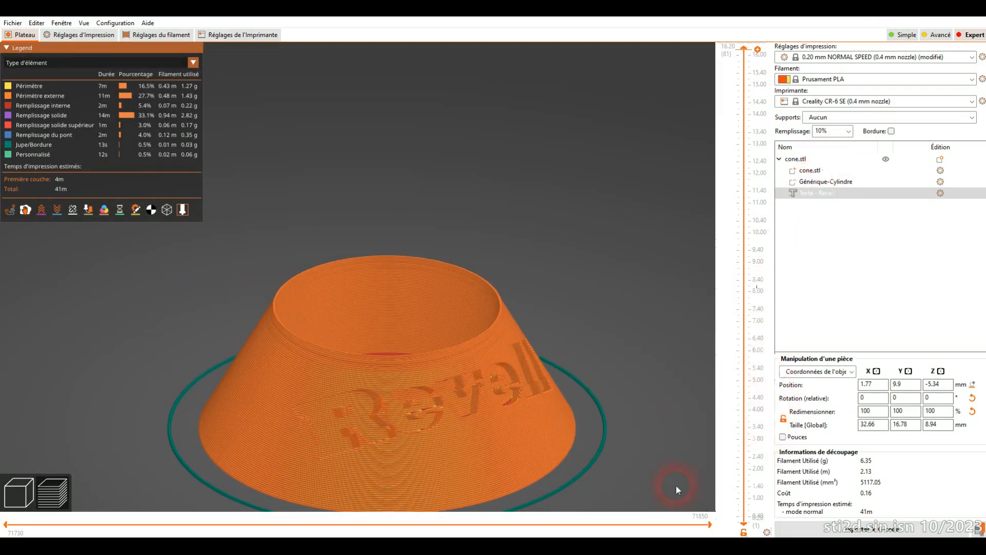
{"action": "left_click", "coordinate": [30, 480]}
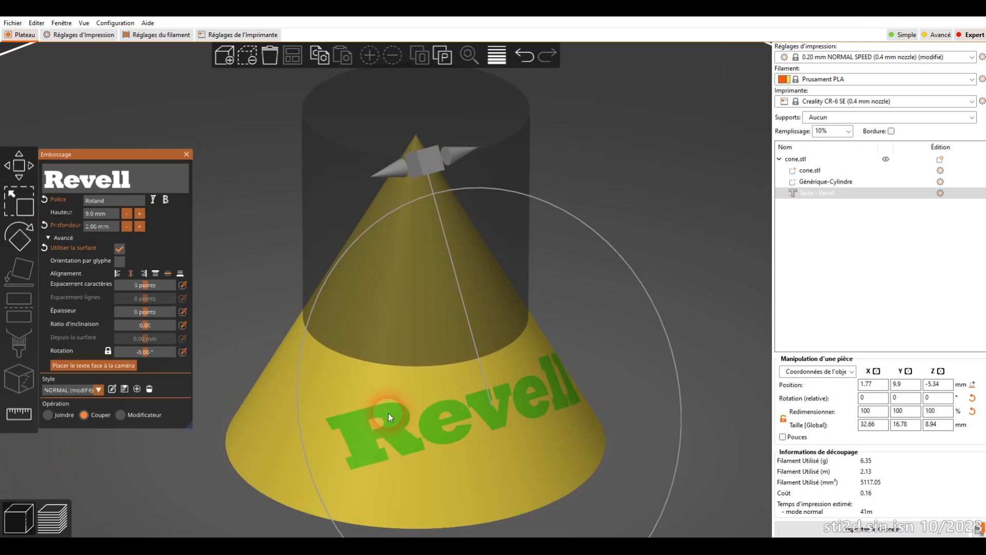
Reopen the Revell text for editing and set its depth (Profondeur) to 0.5 mm
{"action": "right_click", "coordinate": [825, 193]}
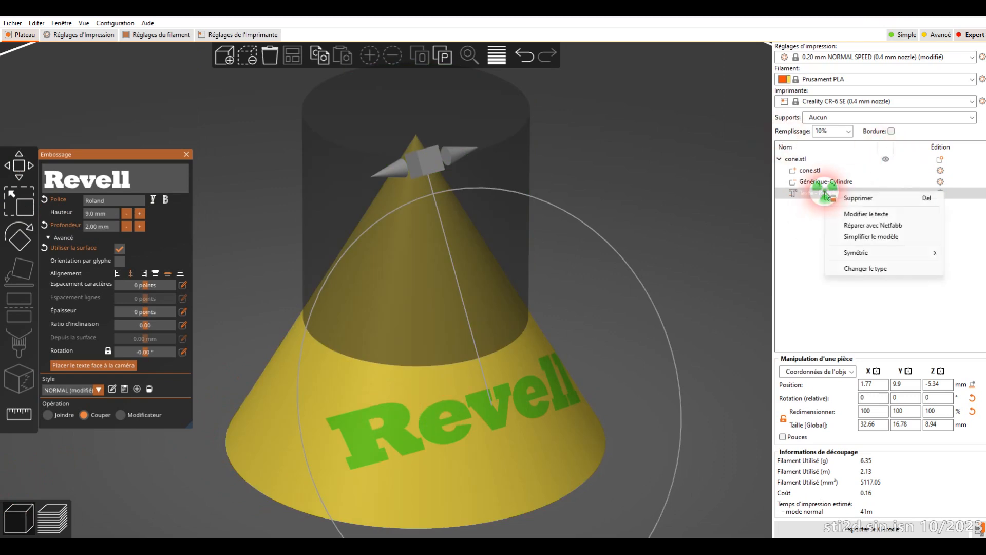
{"action": "left_click", "coordinate": [839, 214]}
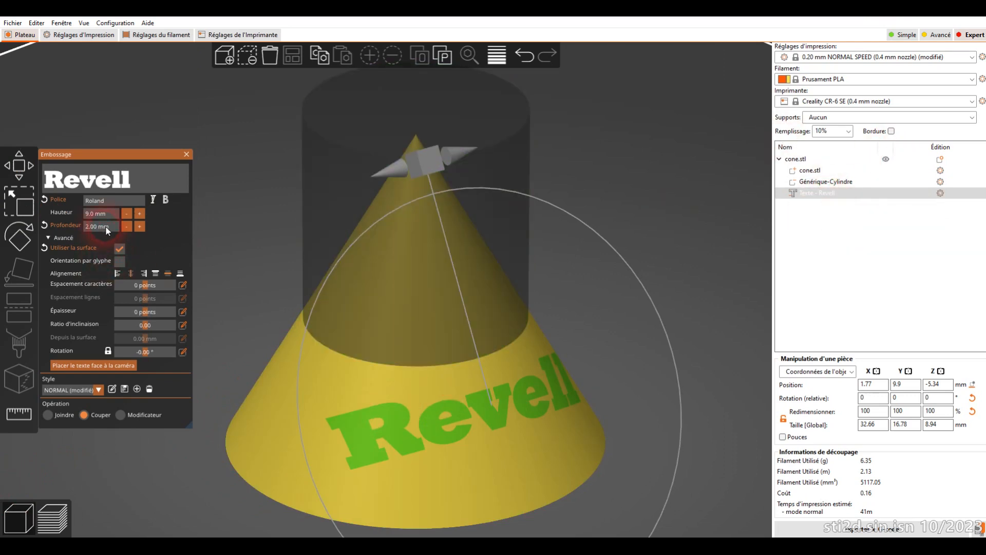
{"action": "type", "text": "0.5"}
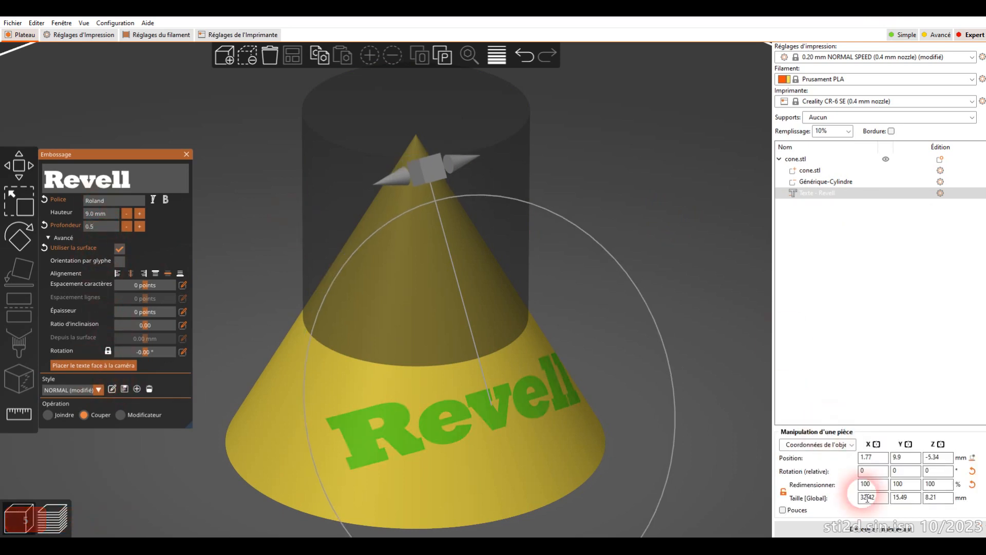
Slice the cone again and examine the shallower Revell engraving from several angles in the layer preview
{"action": "left_click", "coordinate": [784, 532]}
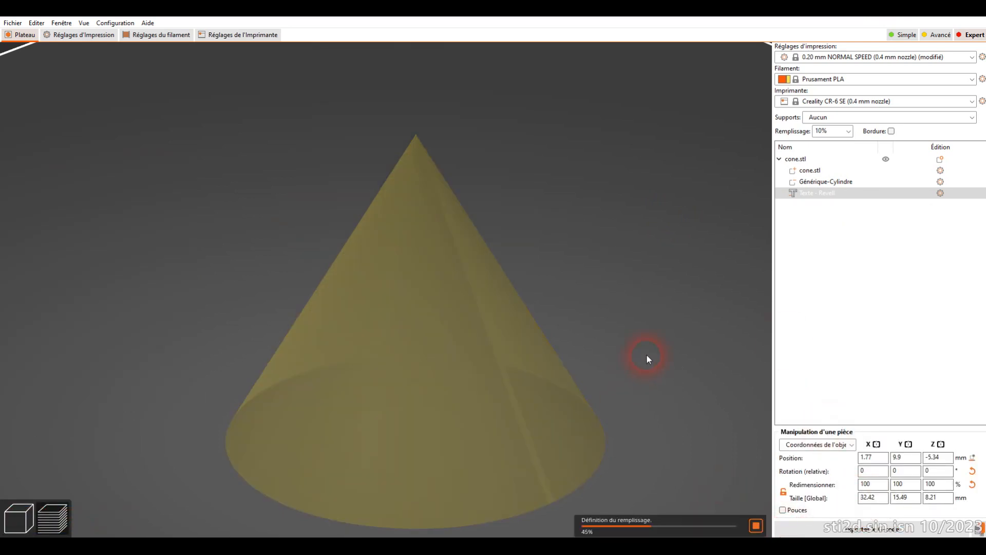
{"action": "left_click_drag", "start_coordinate": [663, 382], "coordinate": [643, 381]}
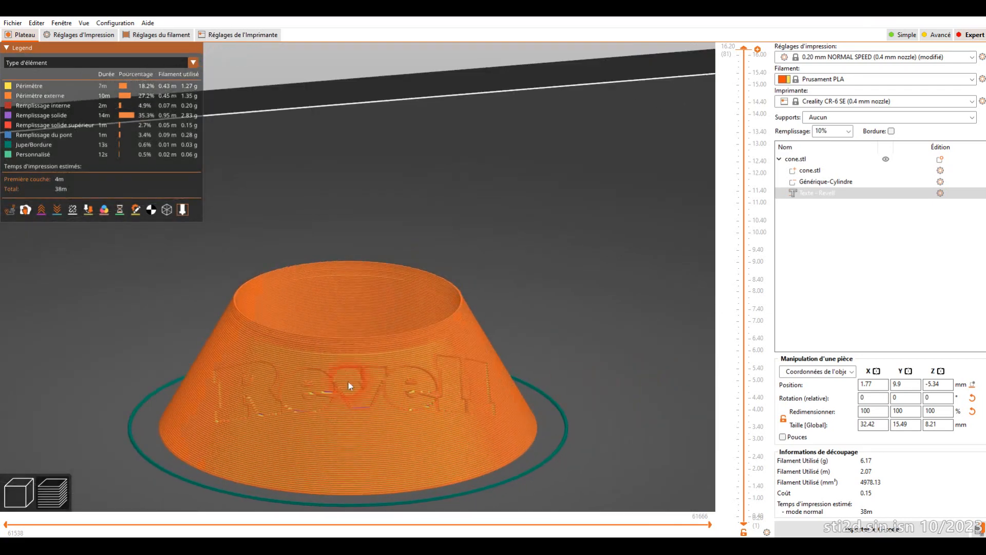
{"action": "left_click_drag", "start_coordinate": [541, 391], "coordinate": [636, 350]}
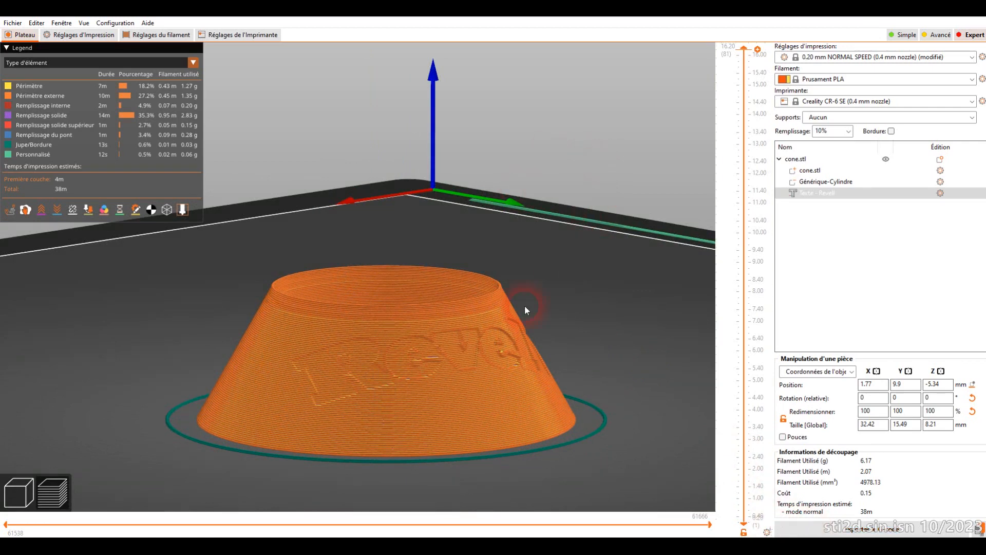
{"action": "left_click_drag", "start_coordinate": [570, 225], "coordinate": [568, 231]}
Lower the layer preview to 5.80 mm to expose the cone's interior, and check the infill pattern in the print settings
{"action": "left_click_drag", "start_coordinate": [737, 54], "coordinate": [668, 357]}
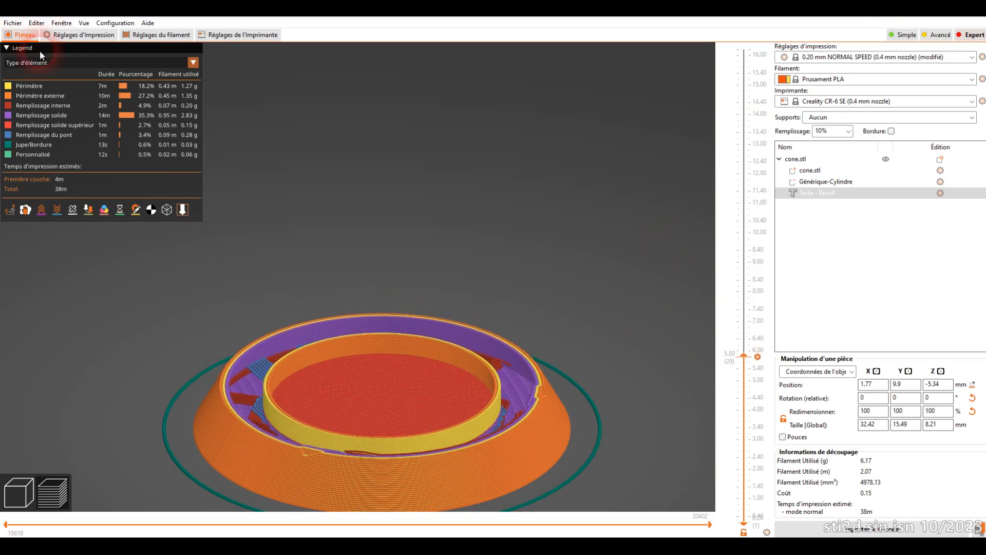
{"action": "left_click", "coordinate": [77, 34]}
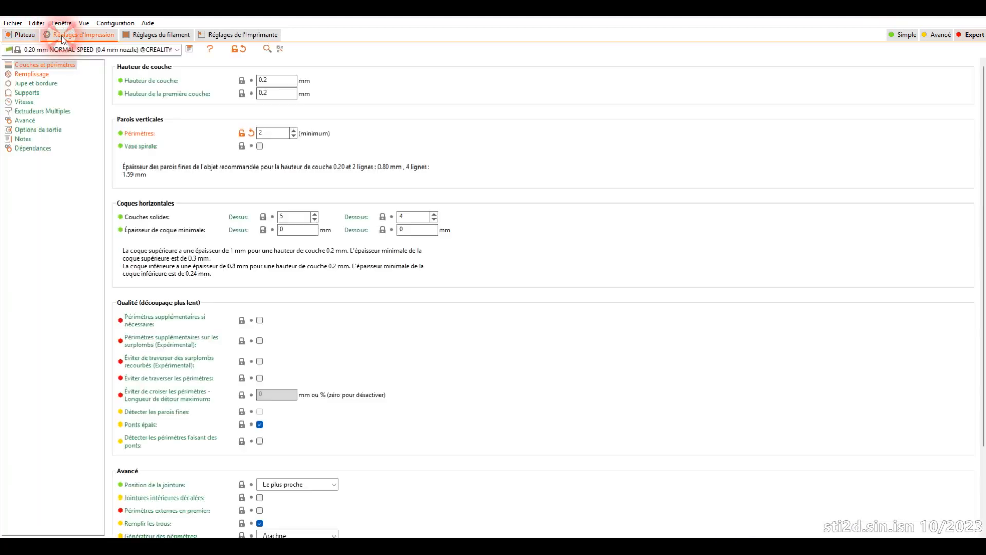
{"action": "left_click", "coordinate": [31, 75]}
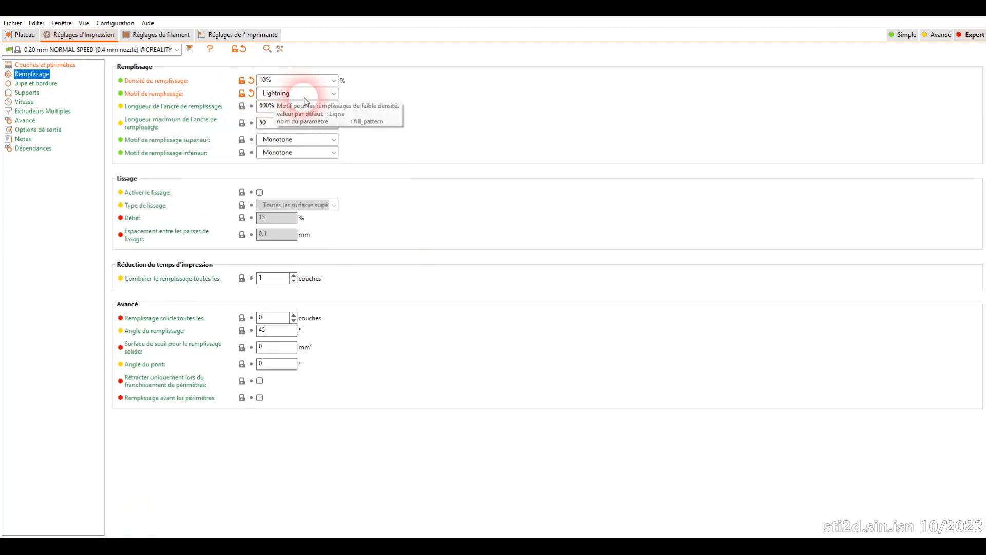
{"action": "left_click", "coordinate": [21, 35]}
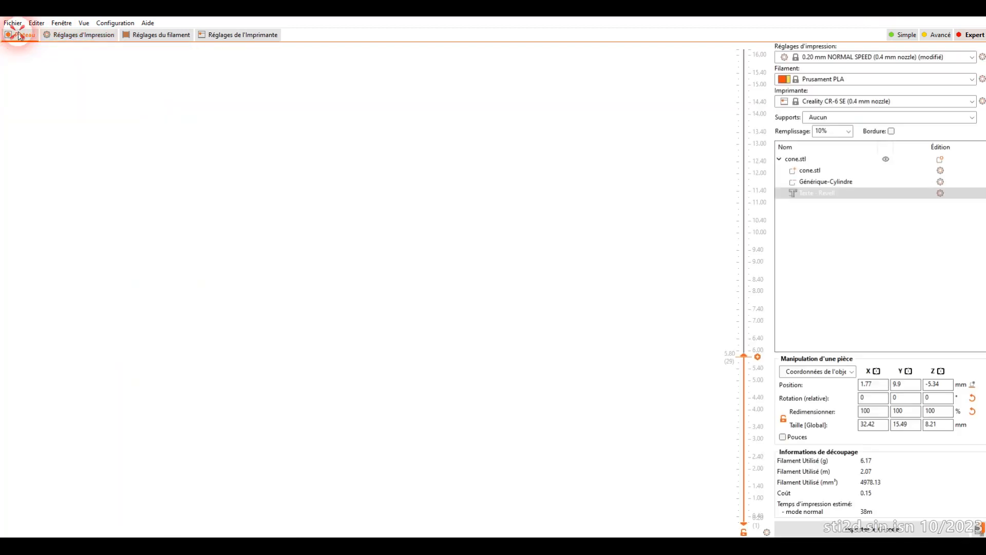
Restore the layer preview to the cone's full height and examine the engraved text all around
{"action": "scroll", "coordinate": [455, 368], "scroll_direction": "down", "scroll_amount": 5}
{"action": "left_click_drag", "start_coordinate": [455, 365], "coordinate": [467, 295]}
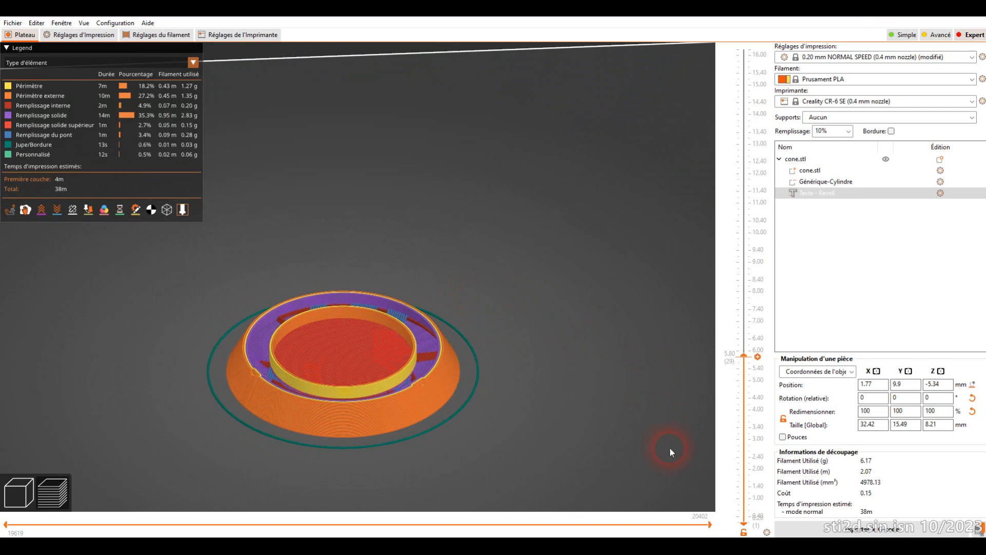
{"action": "left_click_drag", "start_coordinate": [744, 354], "coordinate": [692, 17]}
{"action": "left_click_drag", "start_coordinate": [329, 420], "coordinate": [347, 412]}
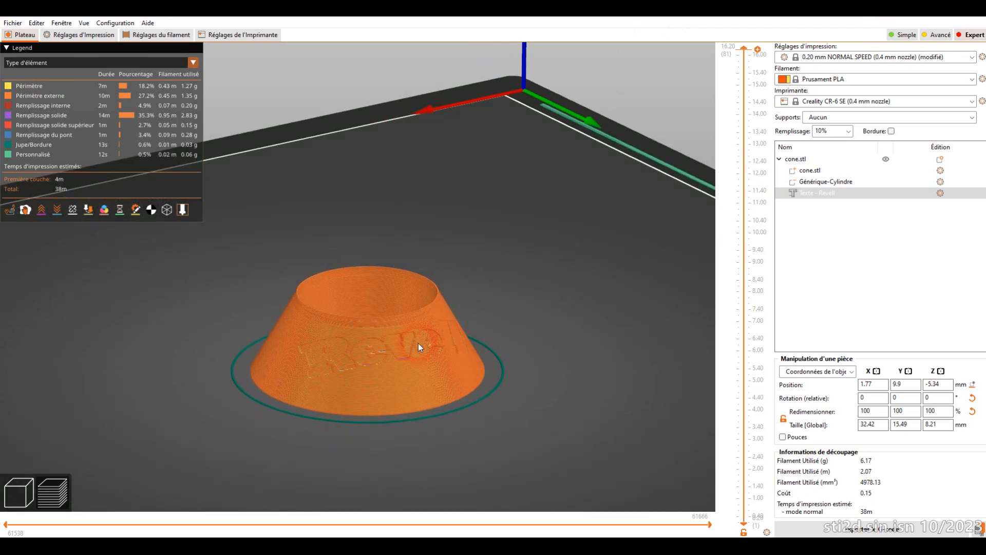
{"action": "left_click_drag", "start_coordinate": [489, 375], "coordinate": [439, 372]}
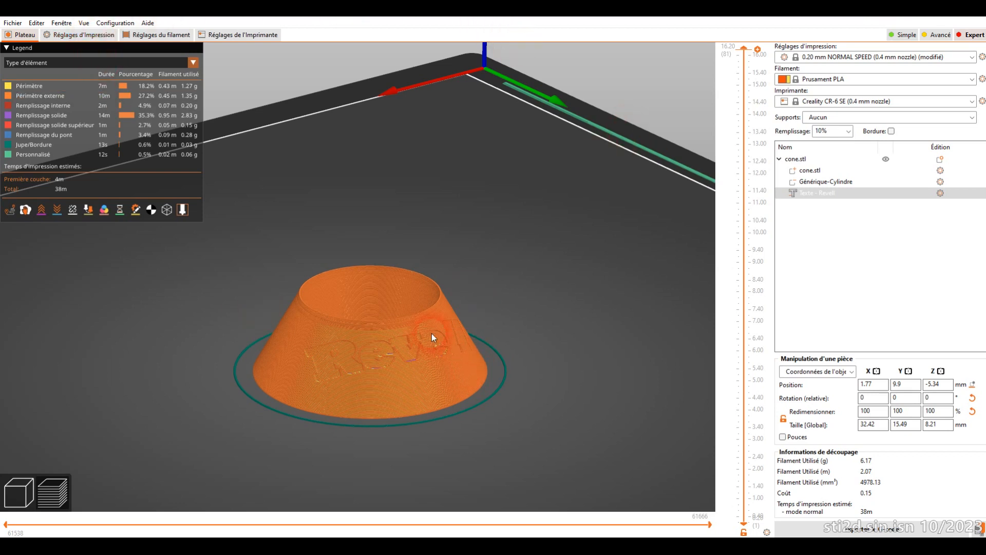
{"action": "left_click_drag", "start_coordinate": [431, 336], "coordinate": [570, 345]}
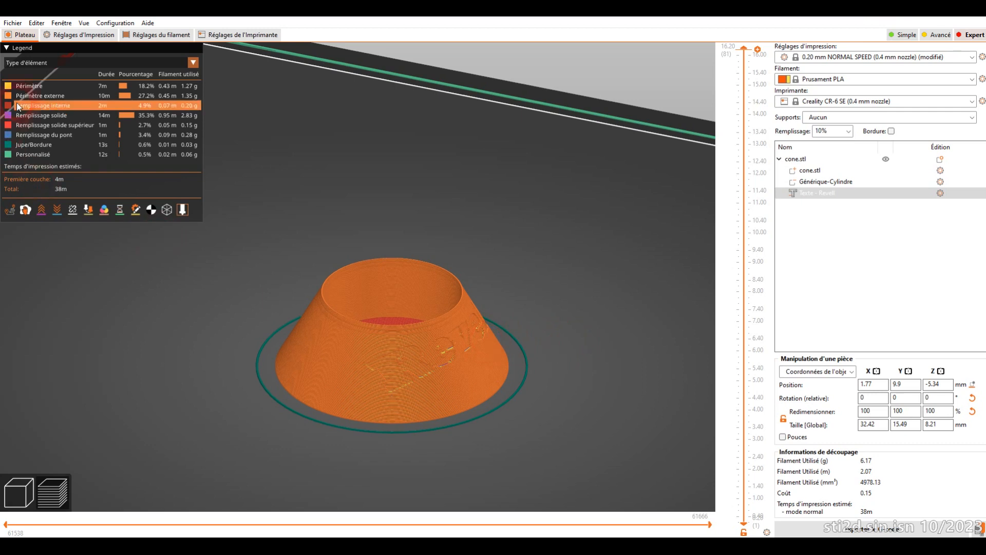
Open the recent project trombones.3mf without saving the cone project or the preset changes, and display it in the 3D editor view
{"action": "left_click", "coordinate": [12, 23]}
{"action": "left_click", "coordinate": [51, 58]}
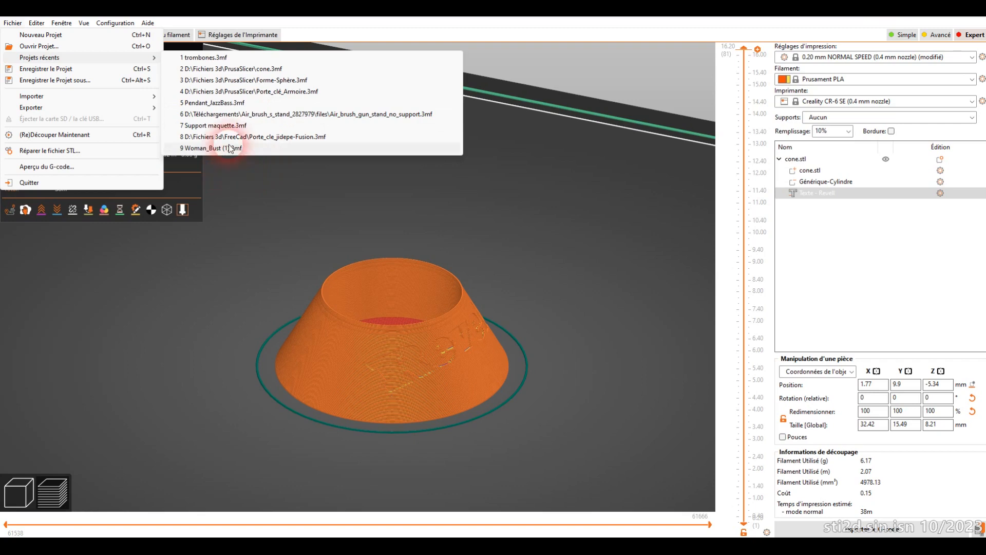
{"action": "left_click", "coordinate": [232, 59]}
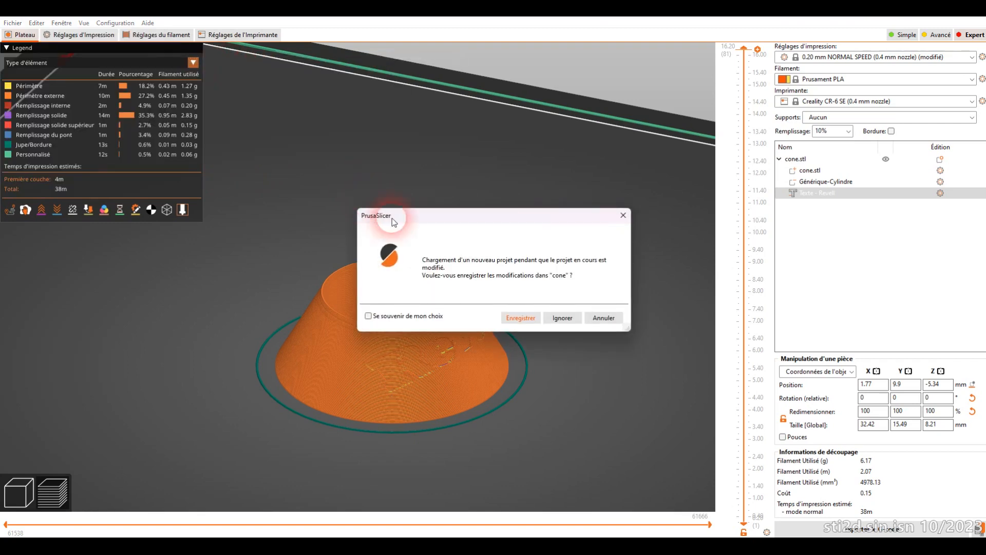
{"action": "left_click", "coordinate": [562, 315]}
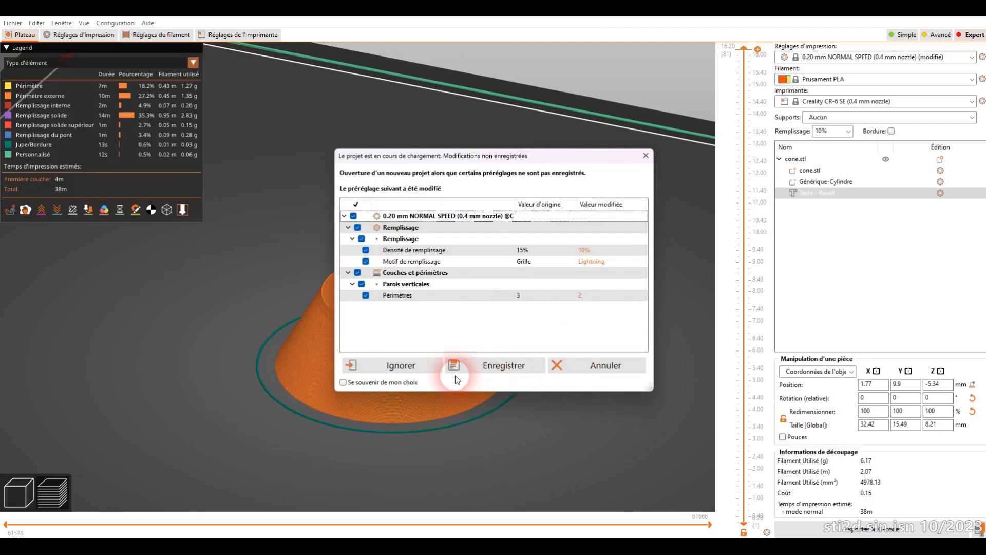
{"action": "left_click", "coordinate": [418, 367]}
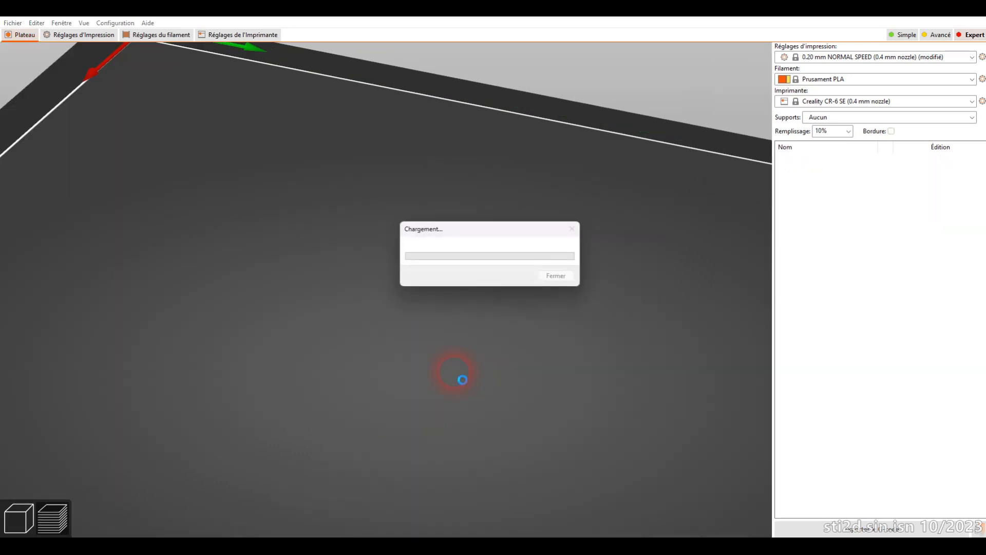
{"action": "scroll", "coordinate": [454, 372], "scroll_direction": "down", "scroll_amount": 10}
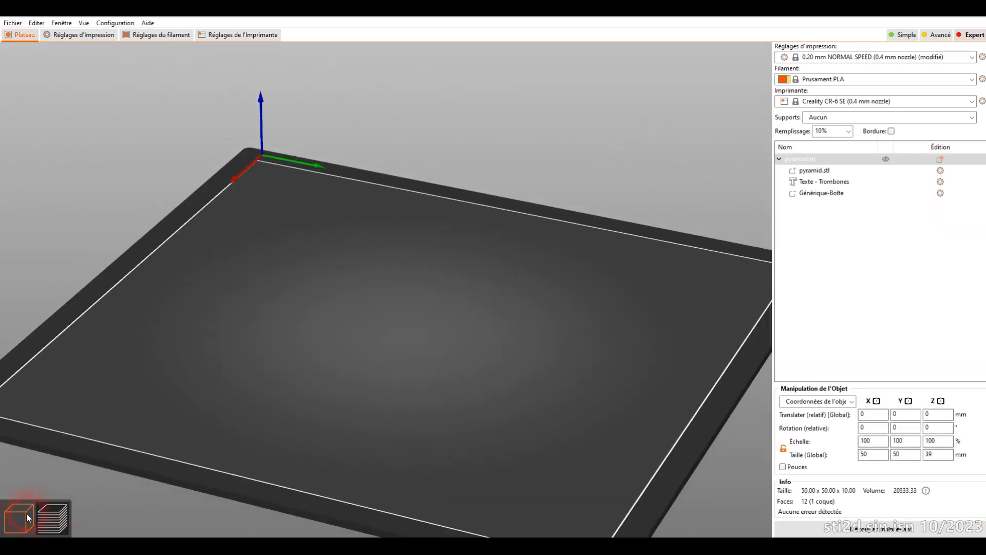
{"action": "left_click", "coordinate": [28, 517]}
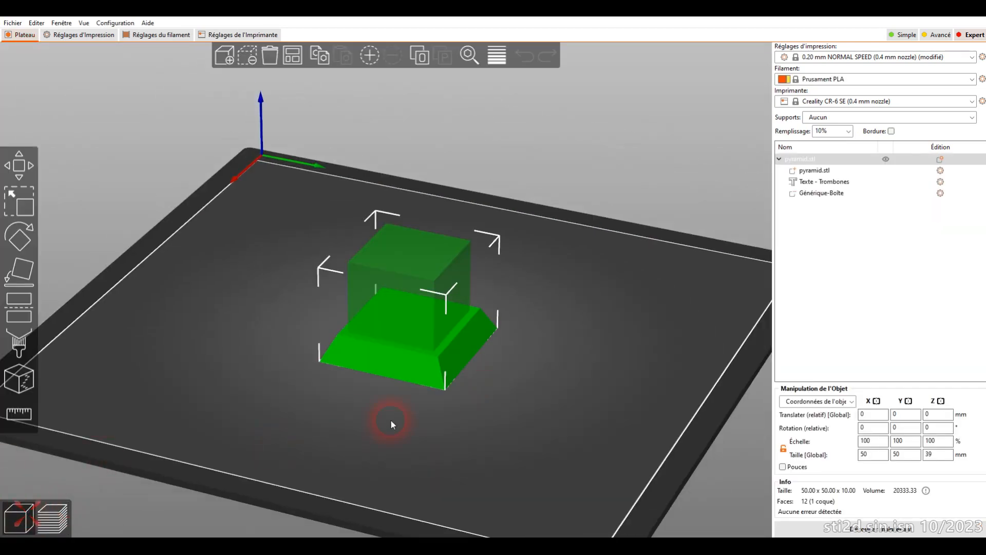
Select the Trombones text part of pyramid.stl and examine it up close on the pyramid's sloped face
{"action": "left_click_drag", "start_coordinate": [569, 397], "coordinate": [403, 381]}
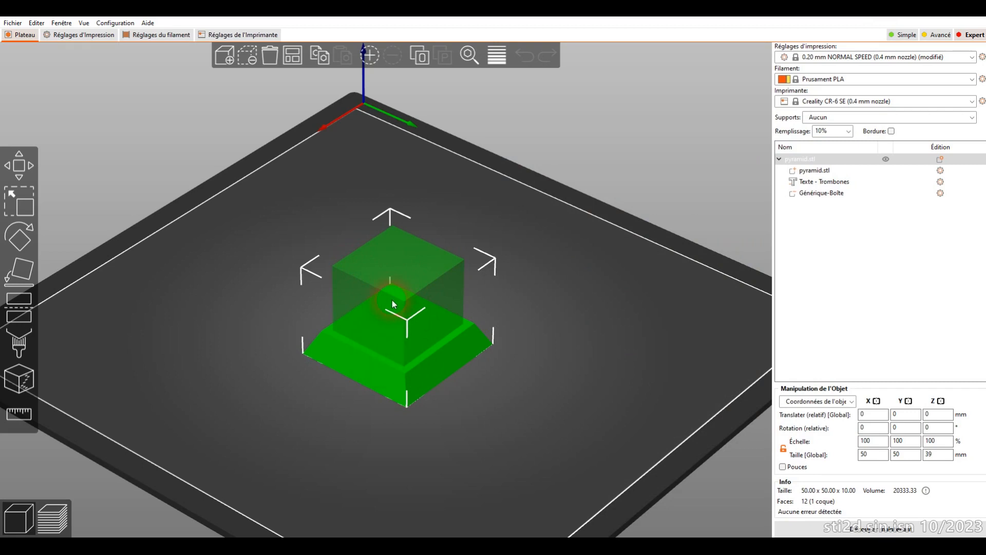
{"action": "left_click", "coordinate": [810, 182]}
{"action": "mouse_move", "coordinate": [557, 383]}
{"action": "left_mouse_down"}
{"action": "mouse_move", "coordinate": [576, 386]}
{"action": "mouse_move", "coordinate": [570, 379]}
{"action": "left_mouse_up"}
{"action": "scroll", "coordinate": [436, 391], "scroll_direction": "up", "scroll_amount": 7}
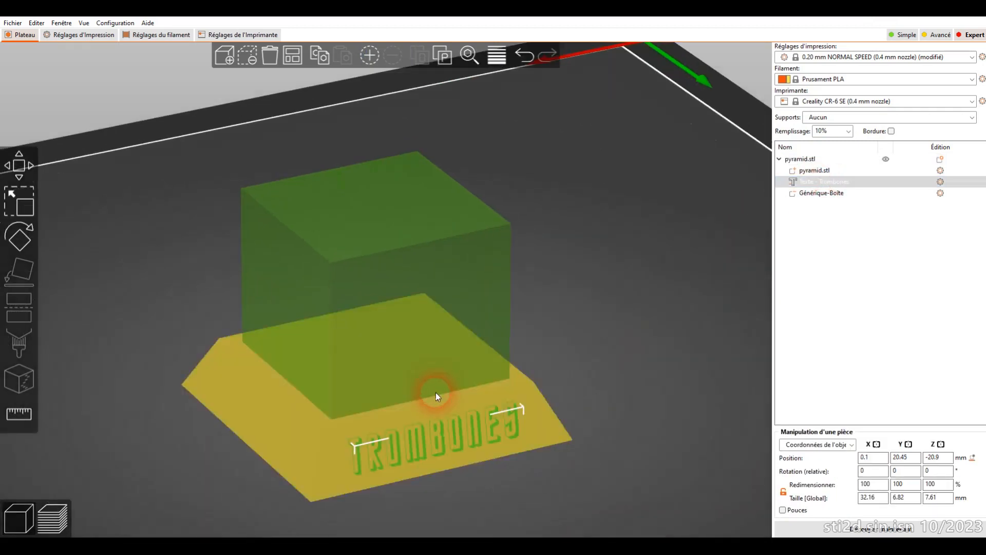
{"action": "left_click_drag", "start_coordinate": [498, 478], "coordinate": [455, 454]}
{"action": "scroll", "coordinate": [486, 452], "scroll_direction": "up", "scroll_amount": 2}
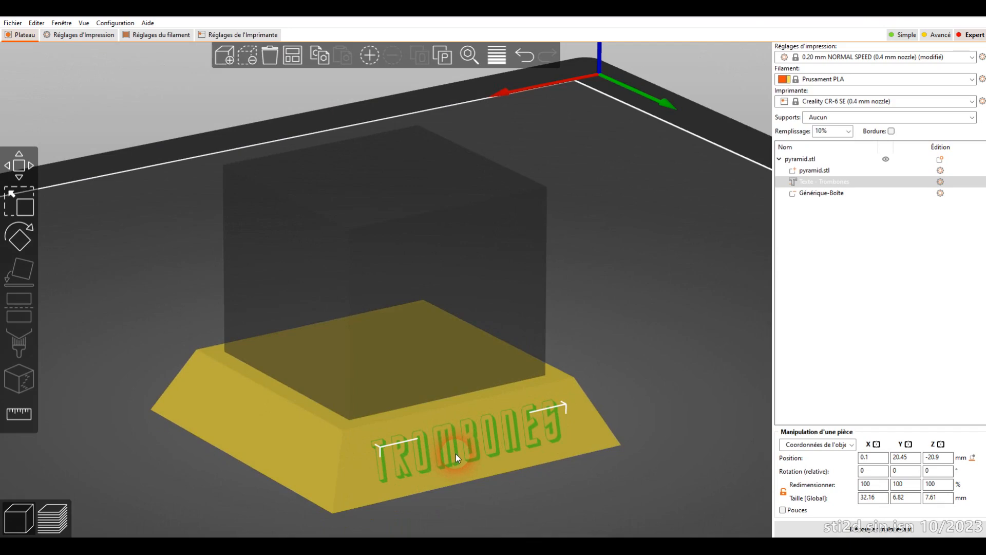
Slice the pyramid tray and examine its cavity and the Trombones lettering in the layer preview
{"action": "left_click", "coordinate": [880, 528]}
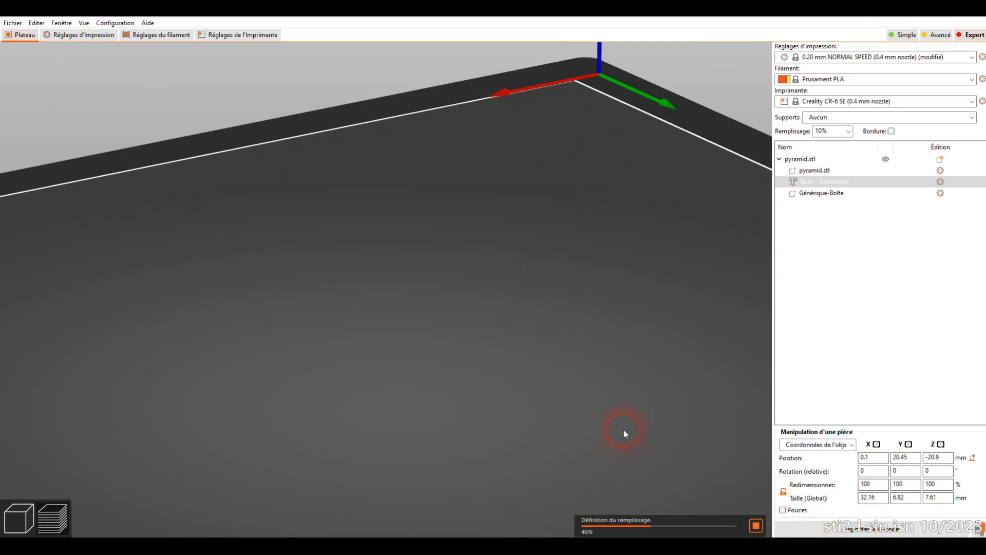
{"action": "scroll", "coordinate": [617, 426], "scroll_direction": "down", "scroll_amount": 4}
{"action": "mouse_move", "coordinate": [548, 437]}
{"action": "left_mouse_down"}
{"action": "mouse_move", "coordinate": [525, 442]}
{"action": "mouse_move", "coordinate": [508, 461]}
{"action": "mouse_move", "coordinate": [525, 432]}
{"action": "mouse_move", "coordinate": [536, 444]}
{"action": "left_mouse_up"}
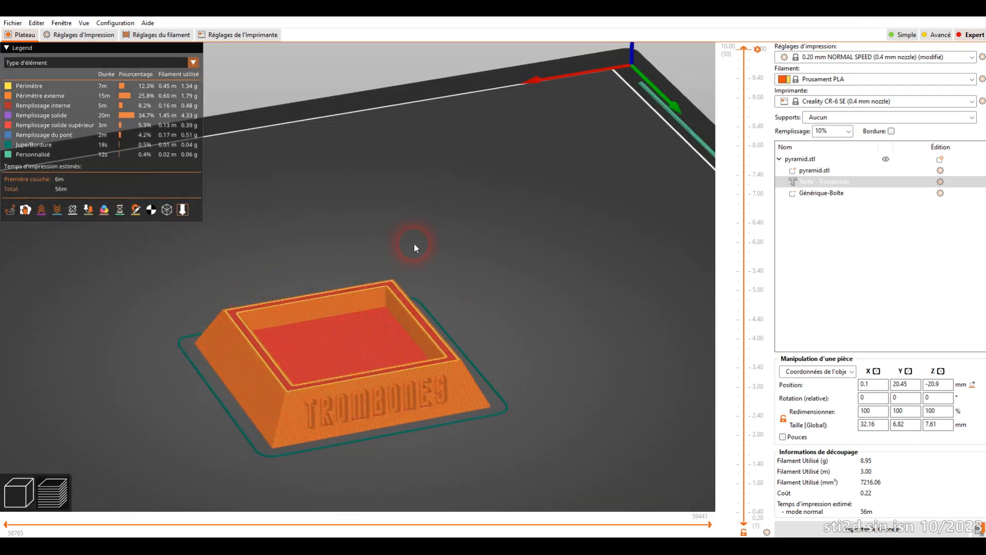
{"action": "left_click_drag", "start_coordinate": [526, 430], "coordinate": [683, 281]}
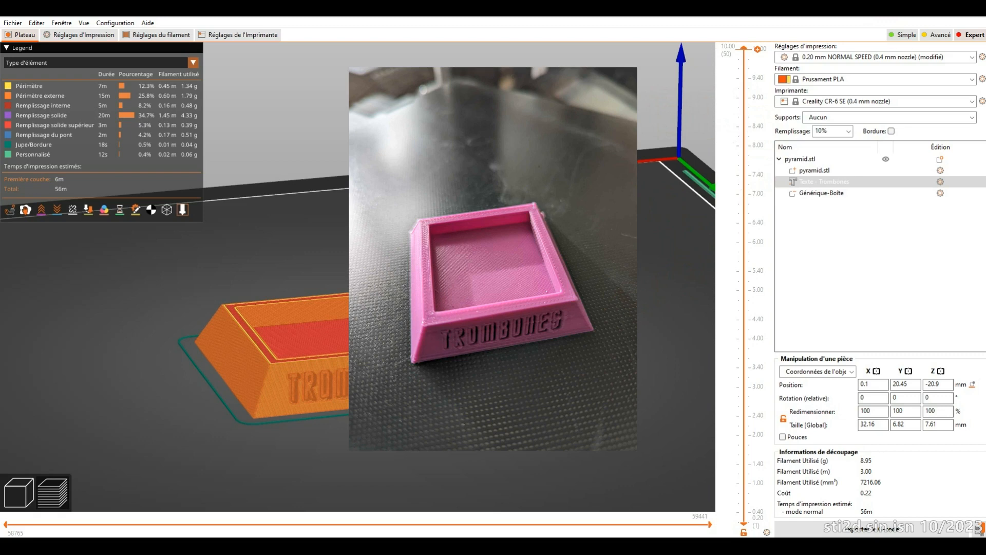
{"action": "mouse_move", "coordinate": [518, 341]}
{"action": "left_mouse_down"}
{"action": "mouse_move", "coordinate": [502, 368]}
{"action": "mouse_move", "coordinate": [523, 355]}
{"action": "left_mouse_up"}
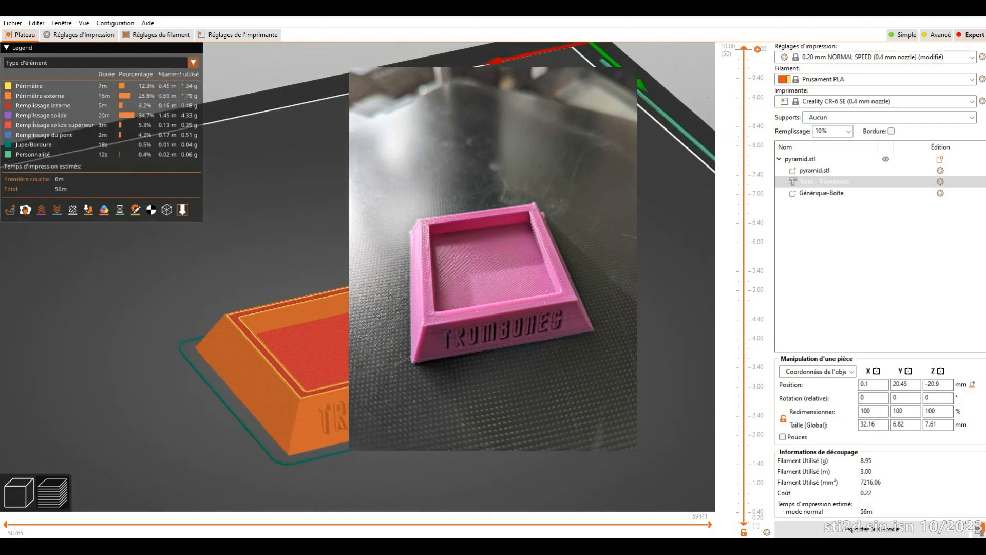
{"action": "left_click_drag", "start_coordinate": [505, 460], "coordinate": [504, 399]}
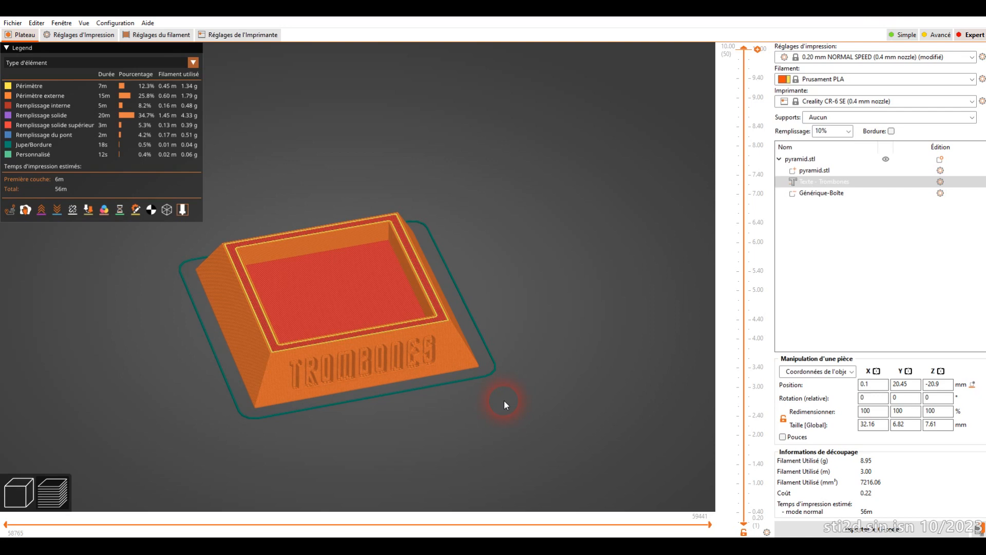
Lower the layer preview of the tray to 3.40 mm, and to 3.00 mm, to examine the internal infill and the lettering's perimeters
{"action": "left_click_drag", "start_coordinate": [742, 52], "coordinate": [681, 303]}
{"action": "left_click_drag", "start_coordinate": [662, 391], "coordinate": [660, 364]}
{"action": "scroll", "coordinate": [334, 405], "scroll_direction": "up", "scroll_amount": 5}
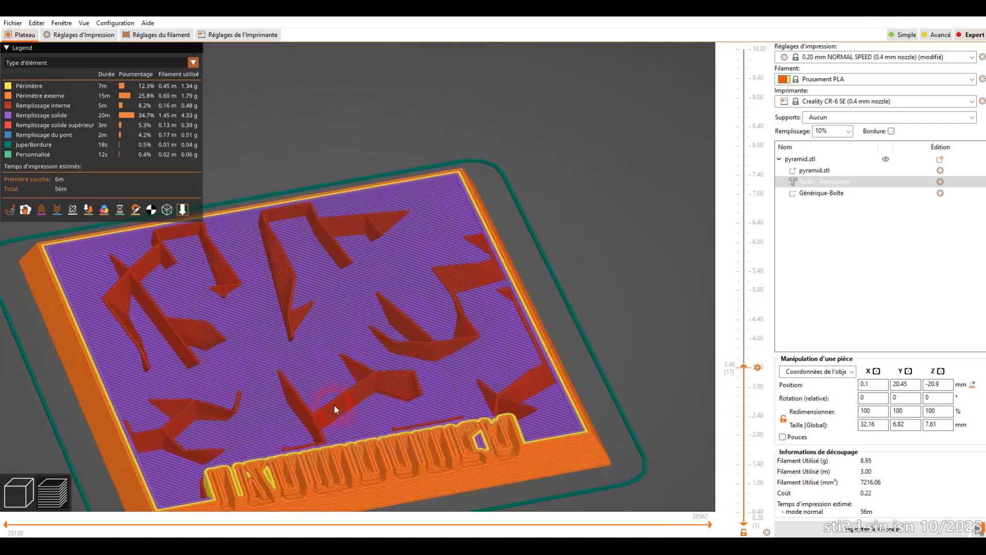
{"action": "left_click_drag", "start_coordinate": [744, 367], "coordinate": [703, 388]}
{"action": "scroll", "coordinate": [556, 466], "scroll_direction": "down", "scroll_amount": 5}
{"action": "mouse_move", "coordinate": [488, 470]}
{"action": "left_mouse_down"}
{"action": "mouse_move", "coordinate": [493, 452]}
{"action": "mouse_move", "coordinate": [497, 464]}
{"action": "left_mouse_up"}
{"action": "mouse_move", "coordinate": [620, 371]}
{"action": "left_mouse_down"}
{"action": "mouse_move", "coordinate": [607, 397]}
{"action": "mouse_move", "coordinate": [622, 367]}
{"action": "mouse_move", "coordinate": [608, 380]}
{"action": "left_mouse_up"}
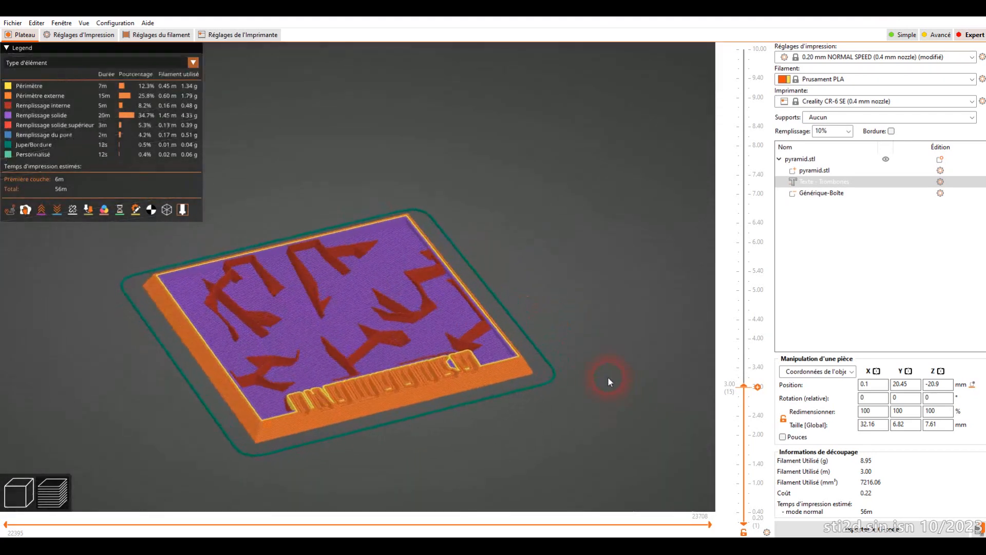